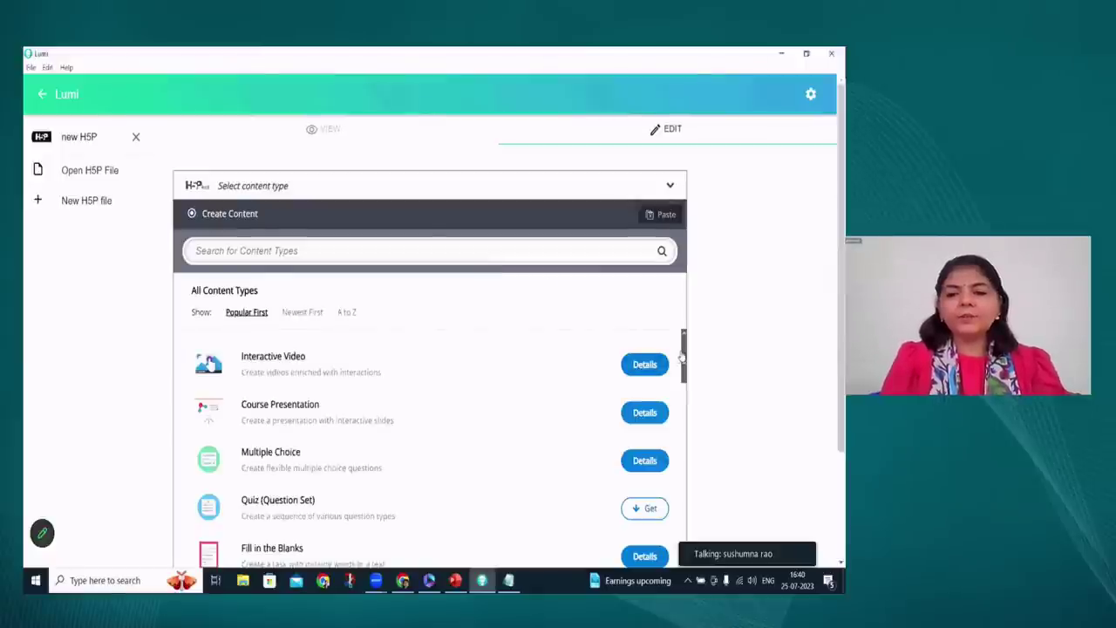
Install the Accordion content type from the content type hub
{"action": "scroll", "coordinate": [680, 375], "scroll_direction": "down", "scroll_amount": 3}
{"action": "scroll", "coordinate": [685, 380], "scroll_direction": "down", "scroll_amount": 2}
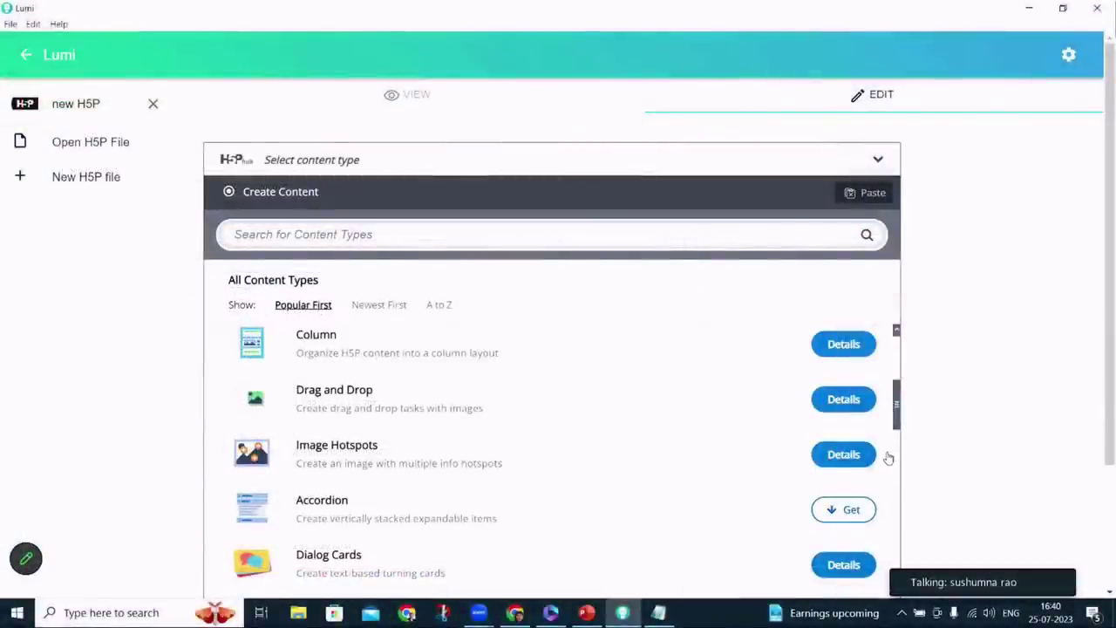
{"action": "left_click", "coordinate": [846, 513]}
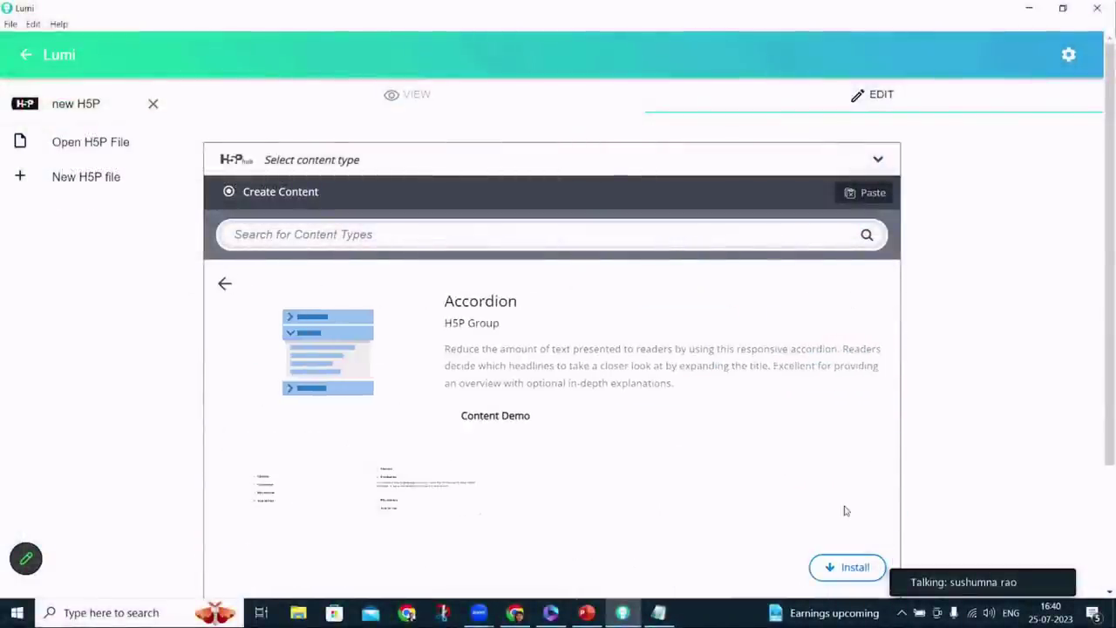
{"action": "left_click", "coordinate": [841, 569]}
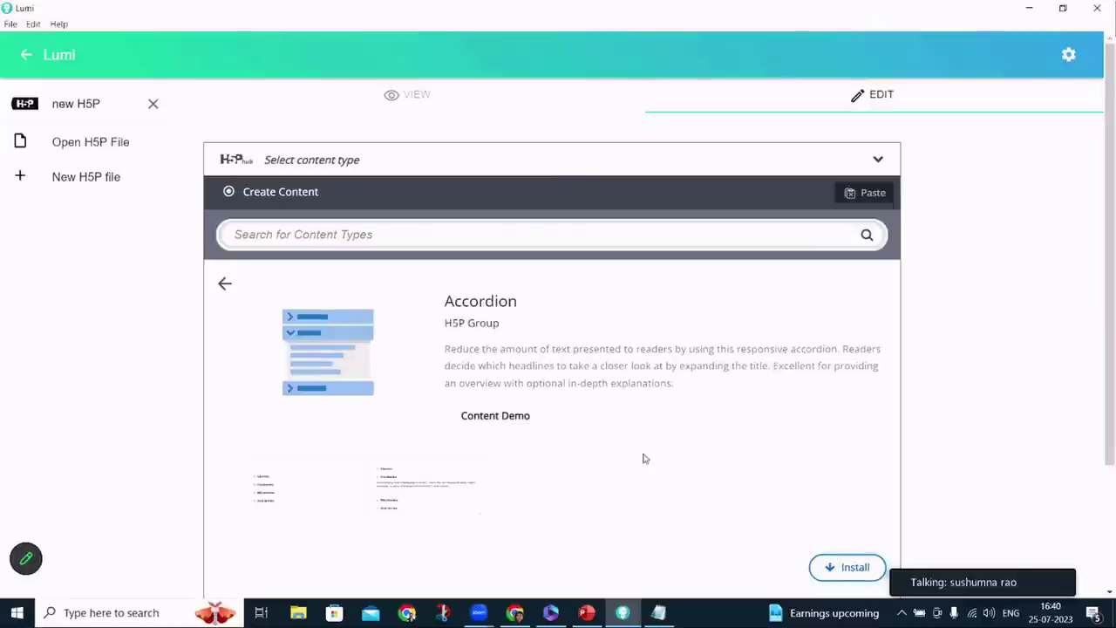
Search the content types for 'mar' and create a Mark the Words activity
{"action": "left_click", "coordinate": [224, 284]}
{"action": "left_click", "coordinate": [277, 238]}
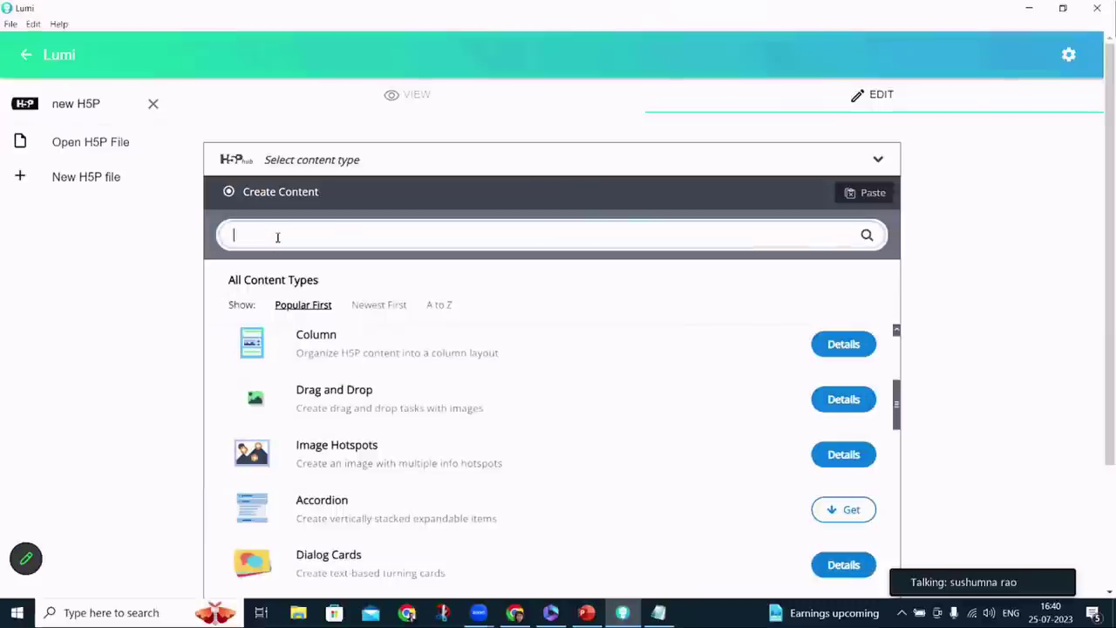
{"action": "type", "text": "mar"}
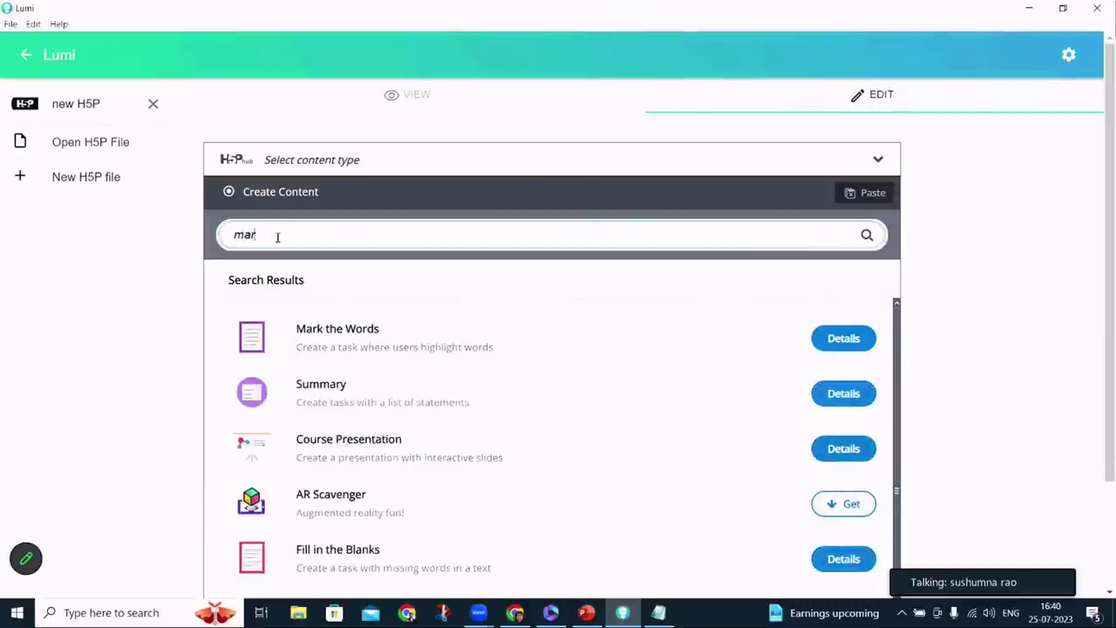
{"action": "left_click", "coordinate": [689, 343]}
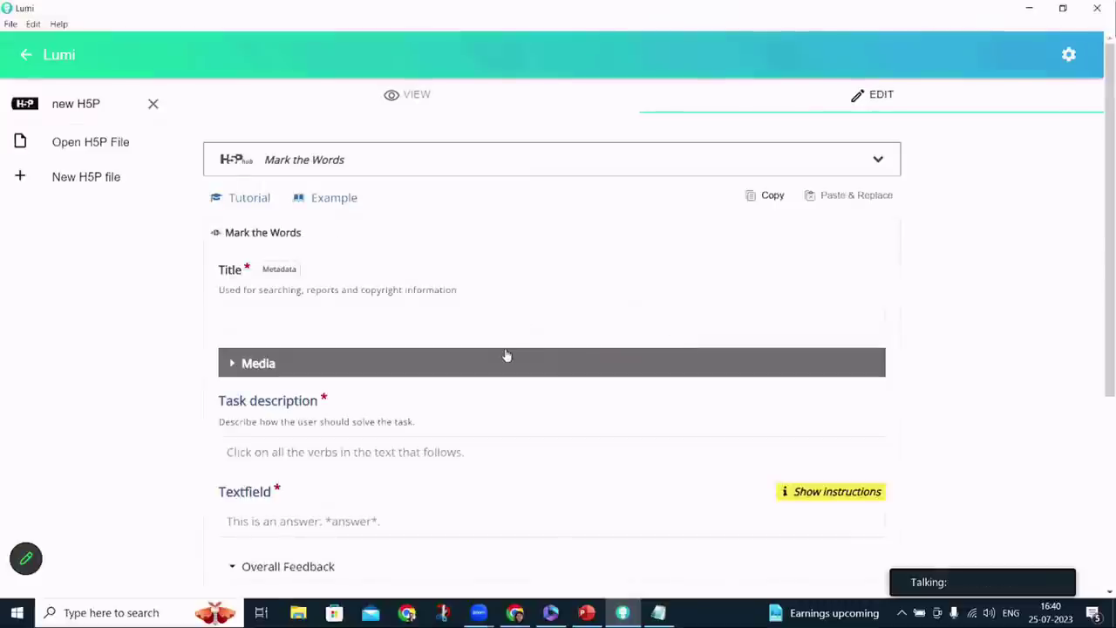
{"action": "scroll", "coordinate": [505, 354], "scroll_direction": "down", "scroll_amount": 2}
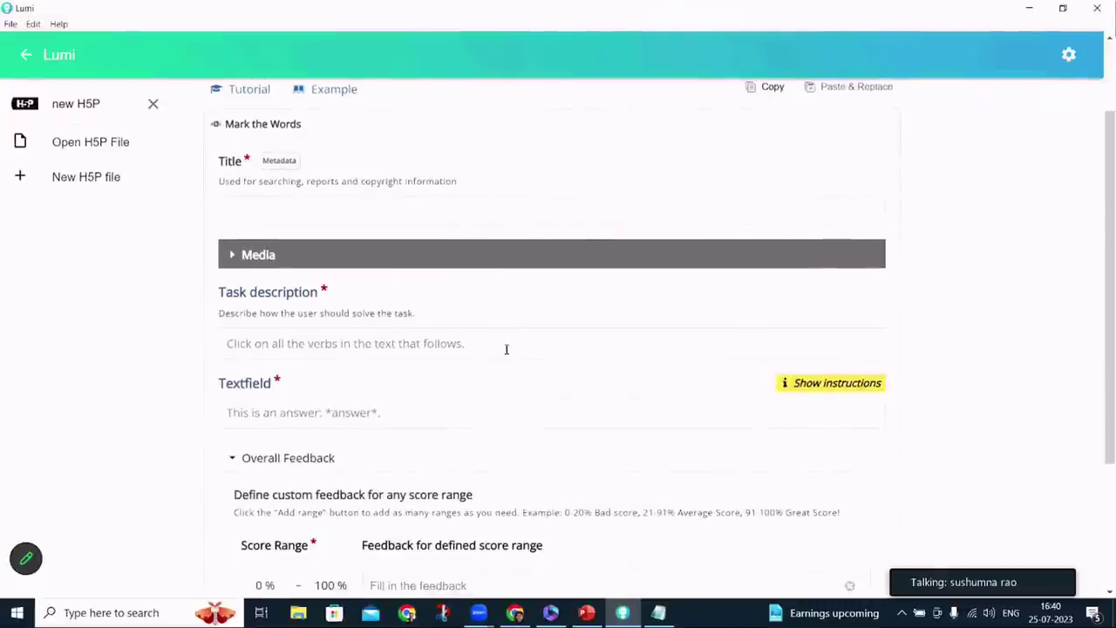
{"action": "scroll", "coordinate": [506, 348], "scroll_direction": "up", "scroll_amount": 2}
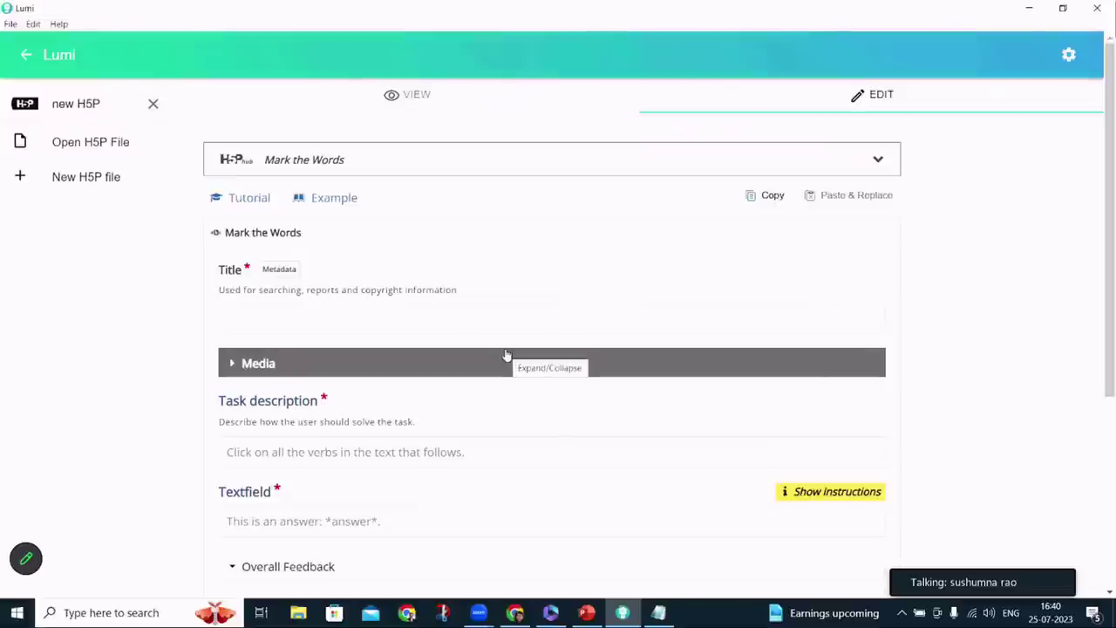
{"action": "left_click", "coordinate": [392, 317]}
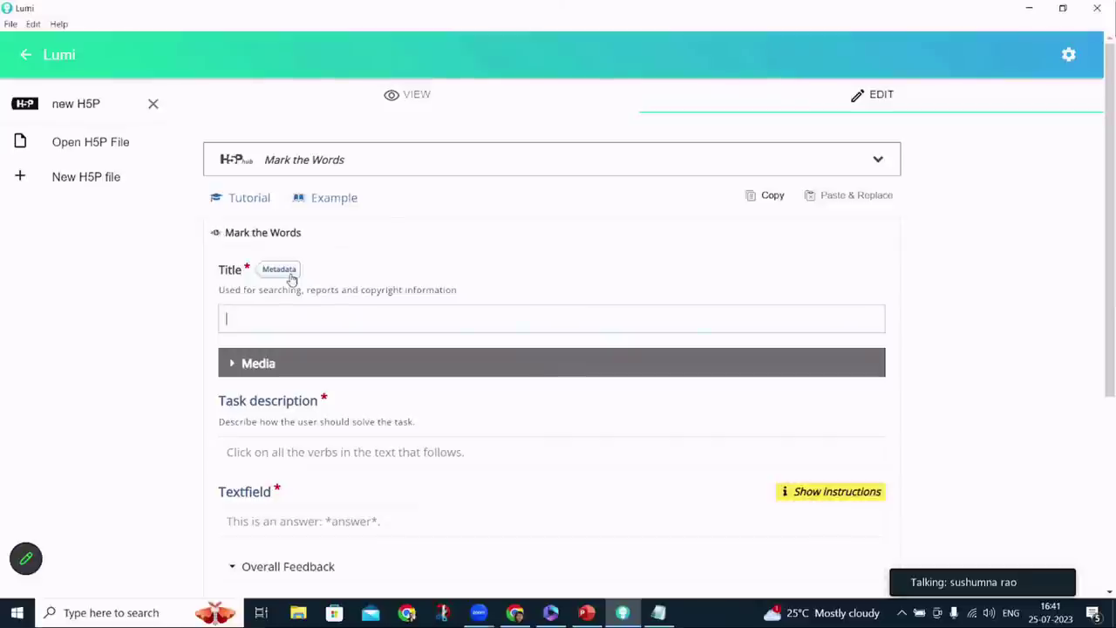
{"action": "left_click", "coordinate": [279, 270]}
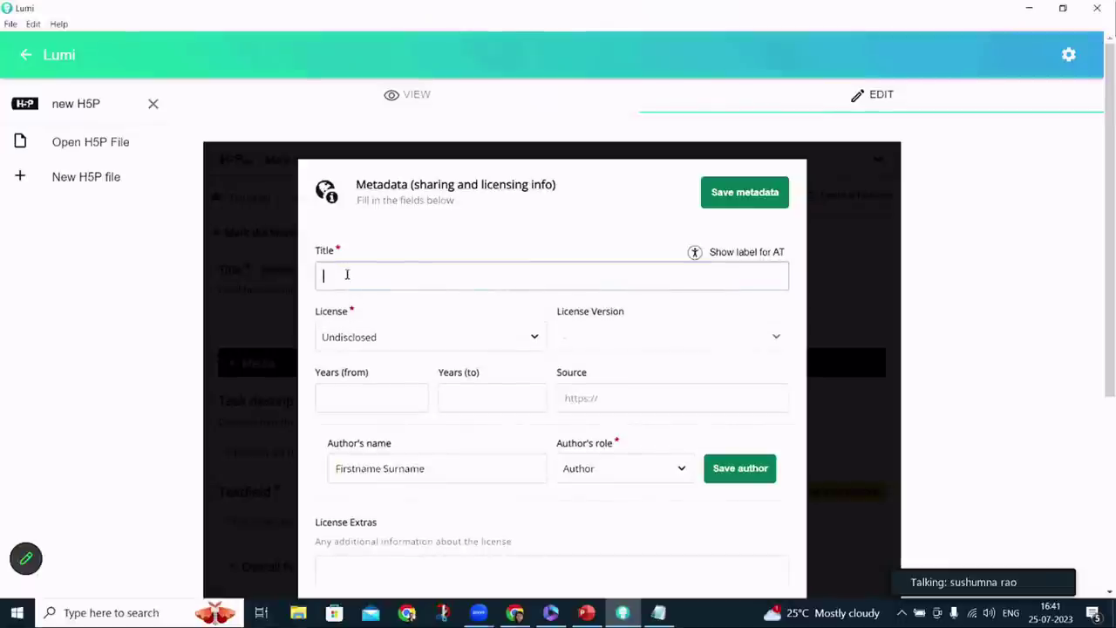
Title the activity 'Sample Mark the words' and license it Attribution (CC BY) 4.0 International
{"action": "type", "text": "Sample Mark t"}
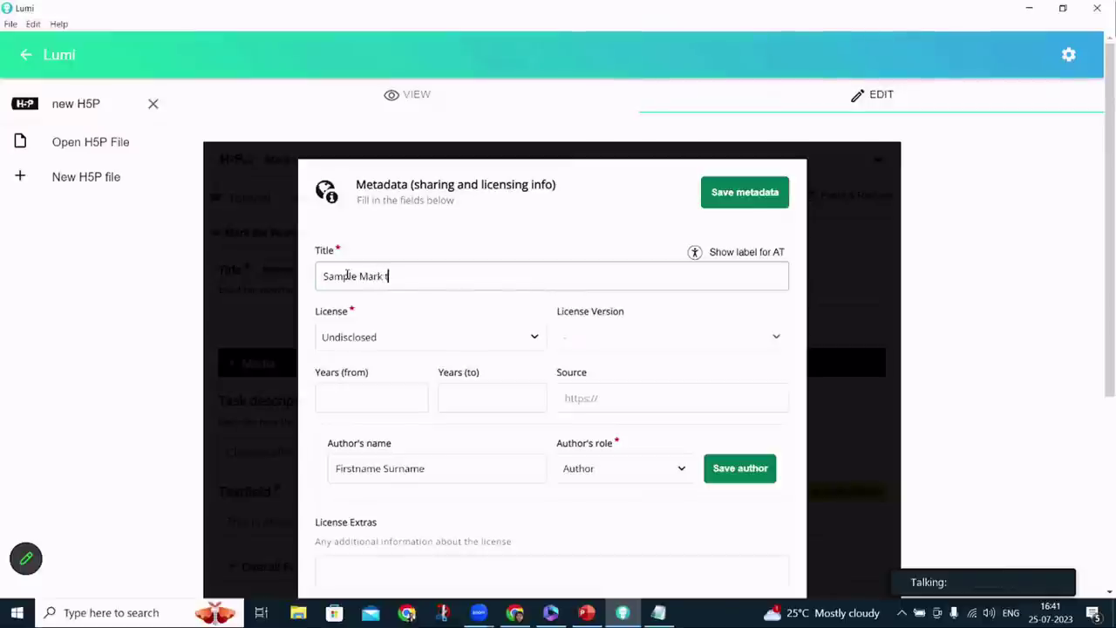
{"action": "type", "text": "he words"}
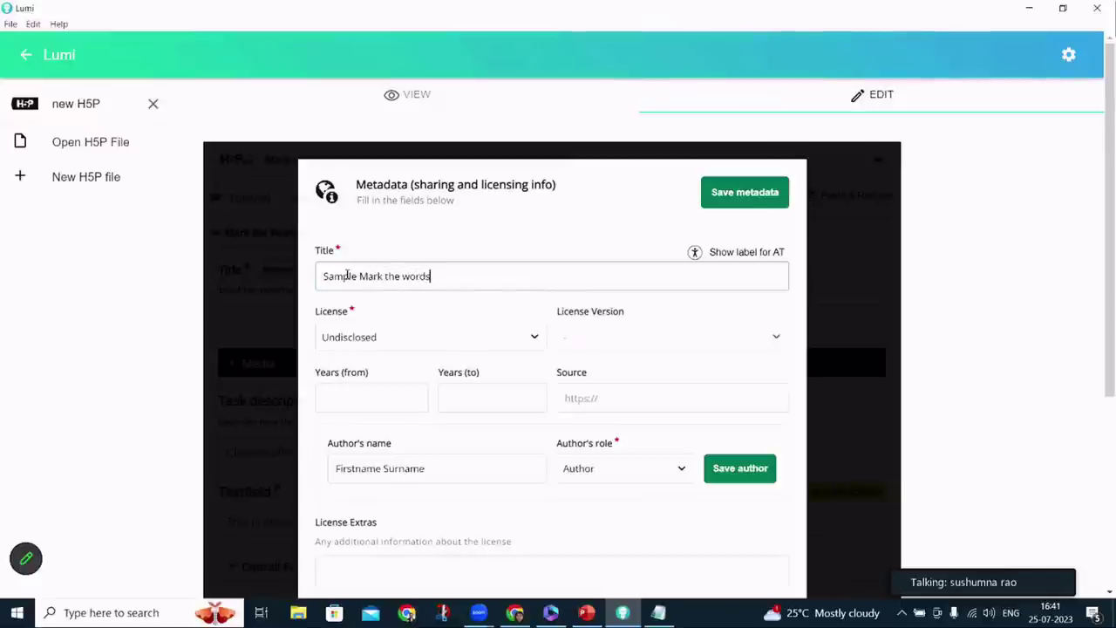
{"action": "left_click", "coordinate": [337, 340]}
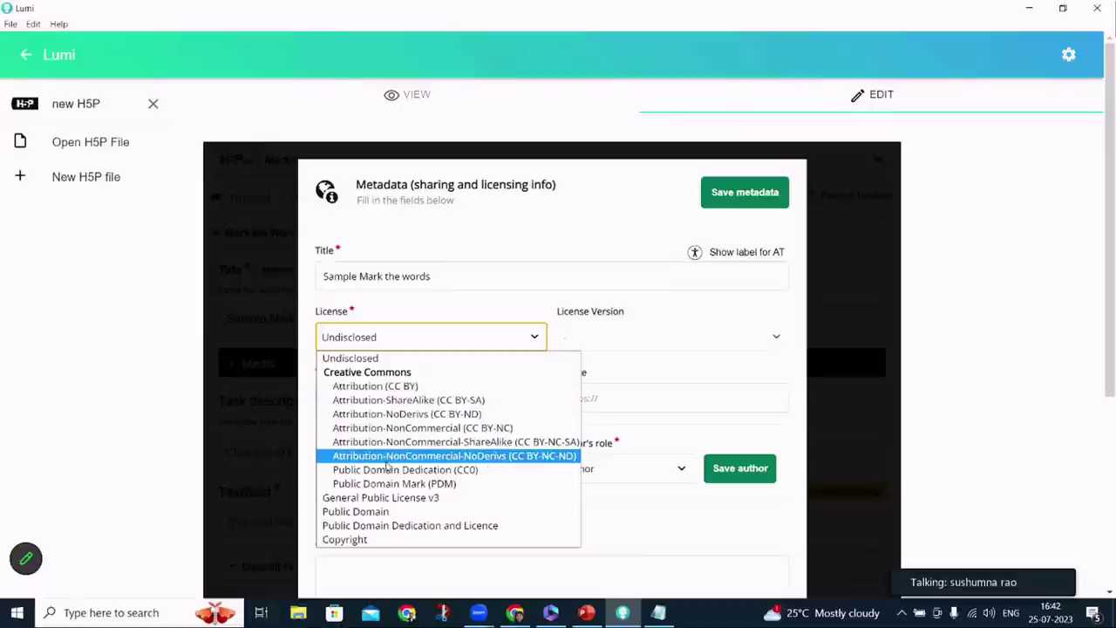
{"action": "left_click", "coordinate": [384, 385]}
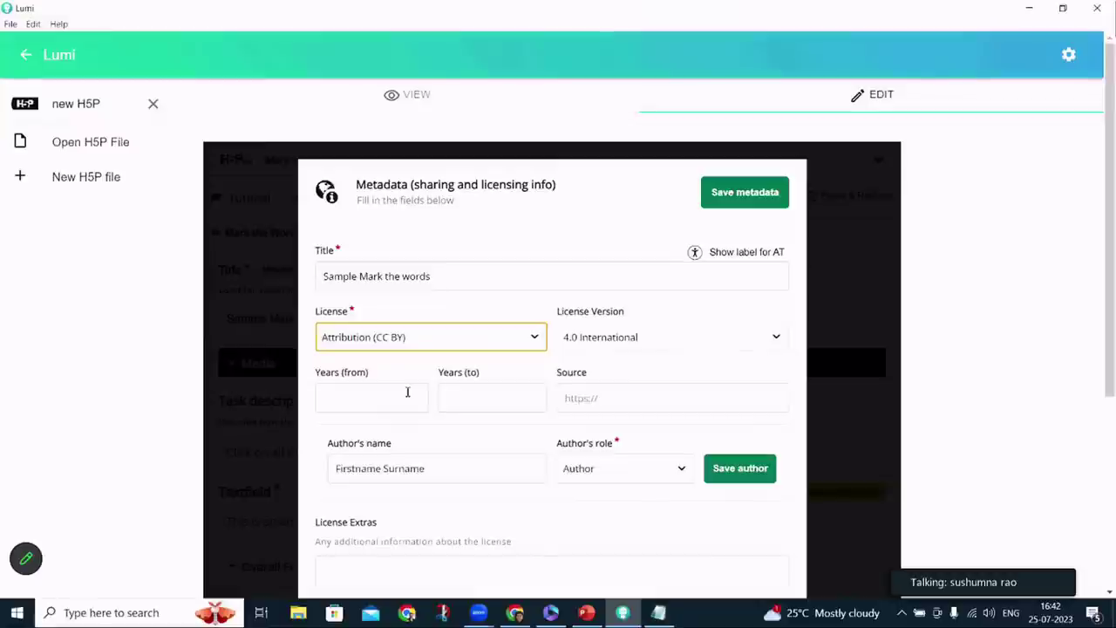
Add the author's name to the metadata credits
{"action": "left_click", "coordinate": [587, 398]}
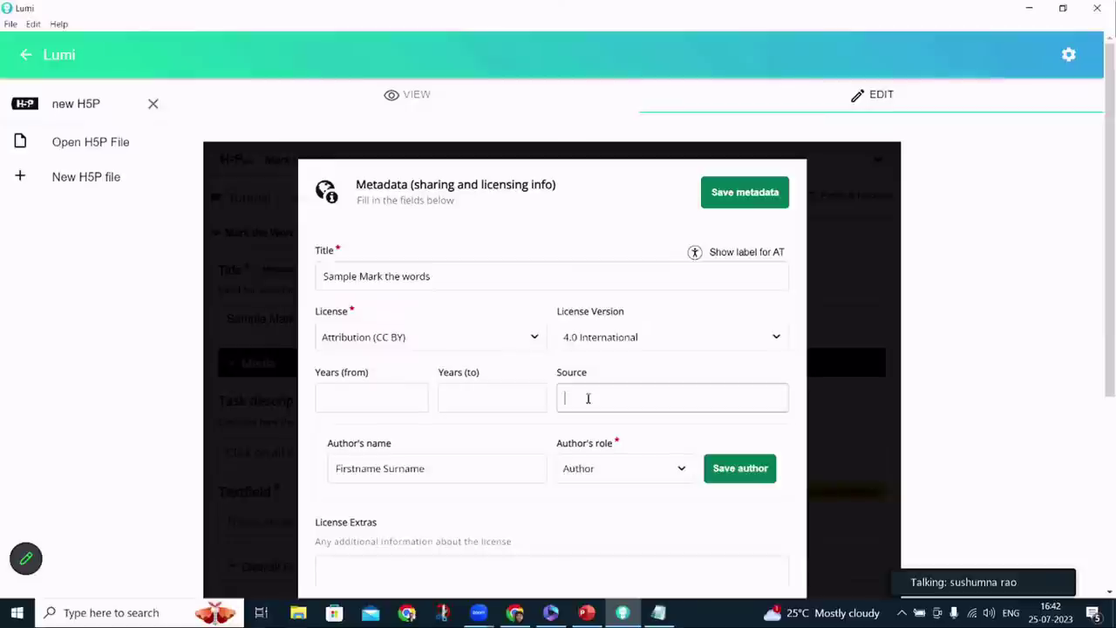
{"action": "left_click", "coordinate": [444, 472]}
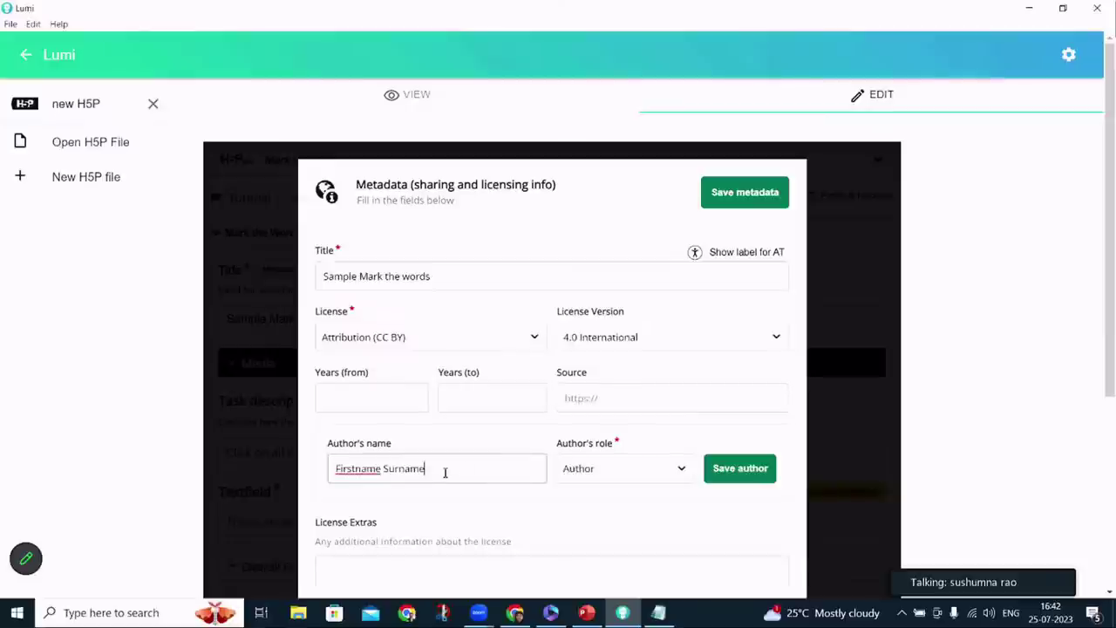
{"action": "key", "text": "ctrl+a"}
{"action": "type", "text": "Sush"}
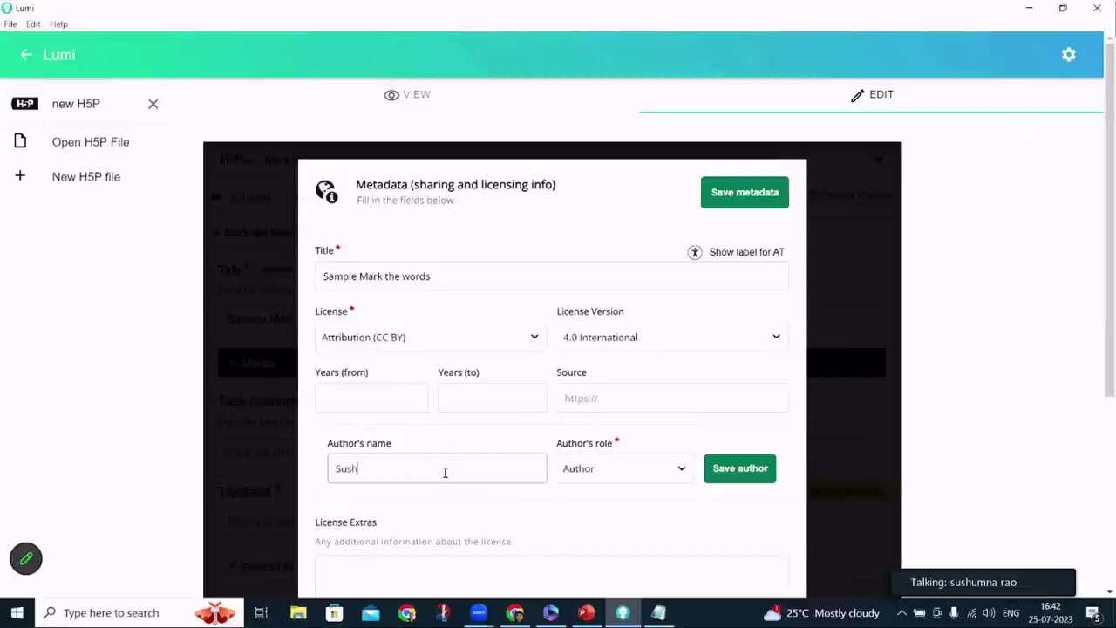
{"action": "type", "text": "umna Rao"}
{"action": "left_click", "coordinate": [752, 468]}
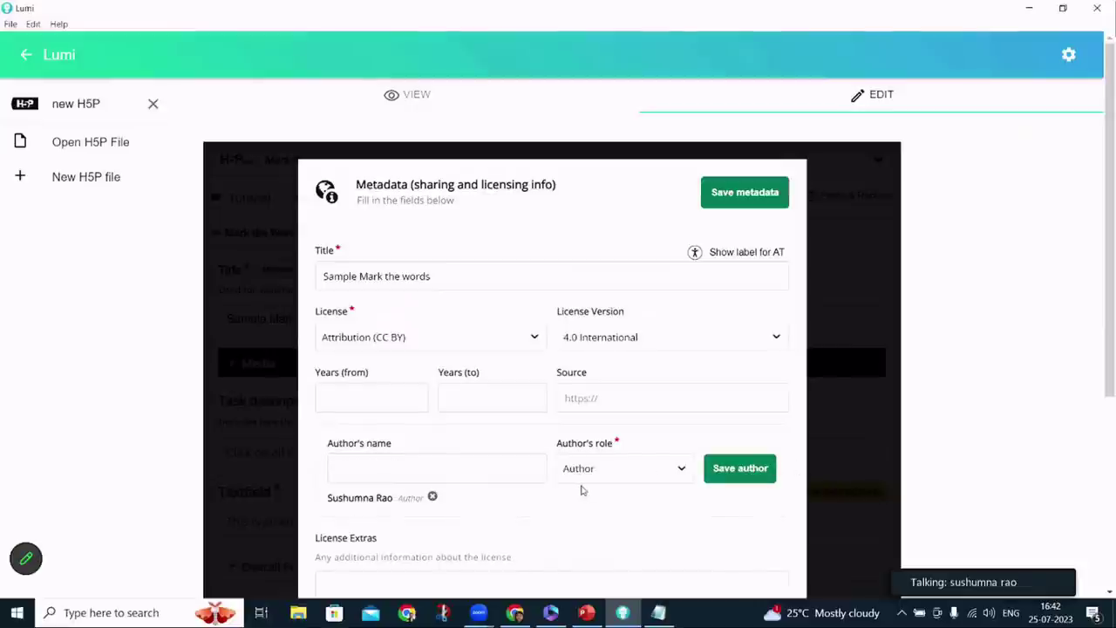
{"action": "left_click", "coordinate": [636, 472]}
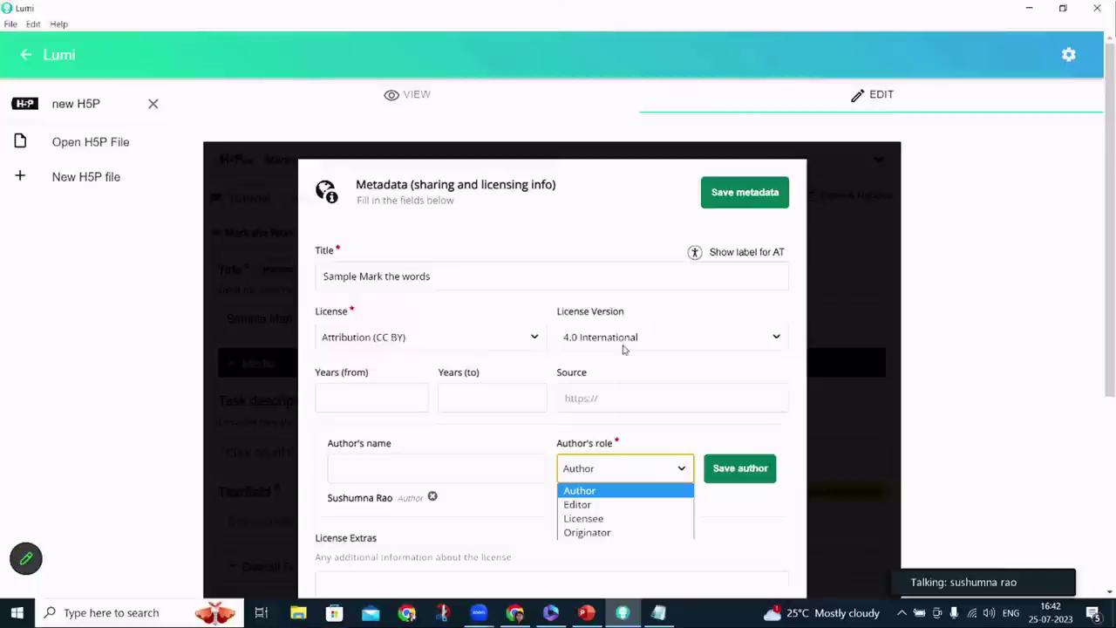
Save the metadata and return to the Mark the Words form
{"action": "triple_click", "coordinate": [486, 278]}
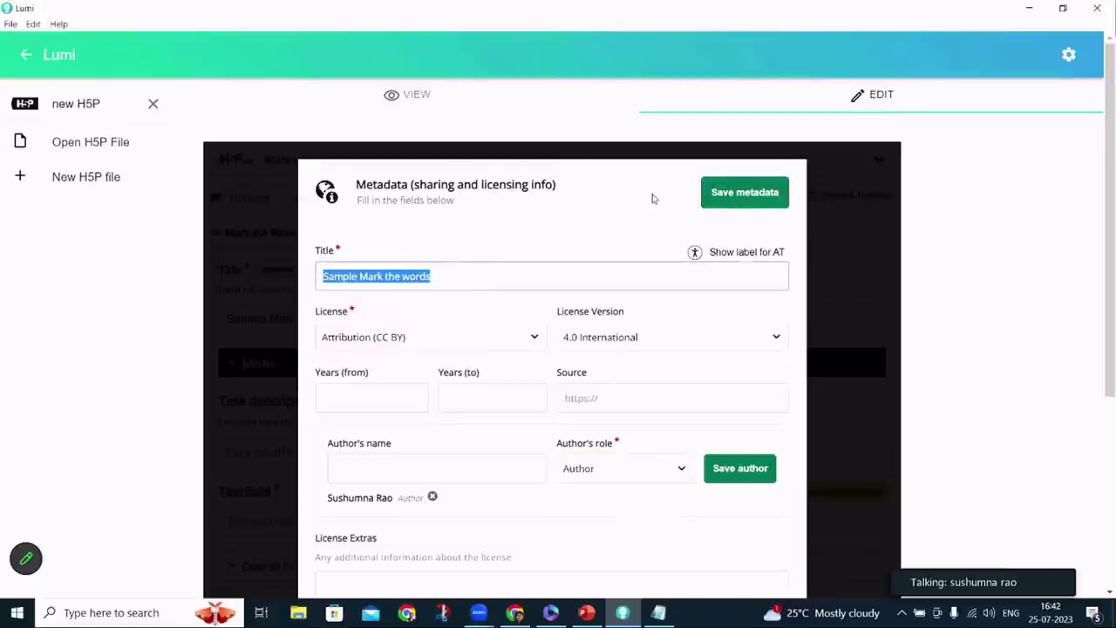
{"action": "left_click", "coordinate": [724, 194]}
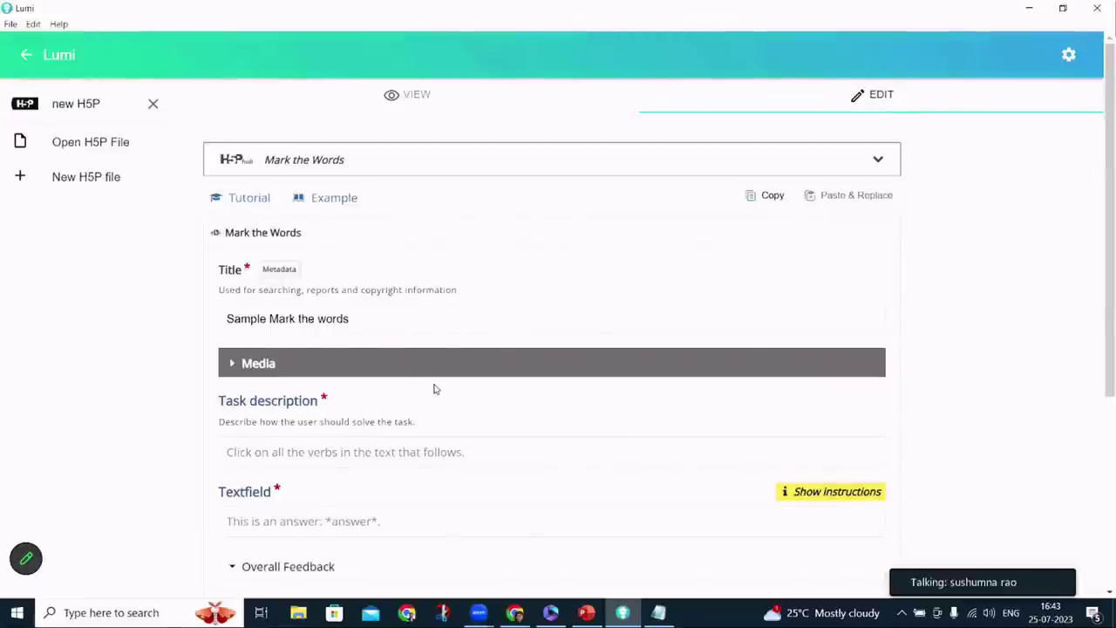
{"action": "scroll", "coordinate": [434, 389], "scroll_direction": "down", "scroll_amount": 2}
{"action": "left_click", "coordinate": [353, 363]}
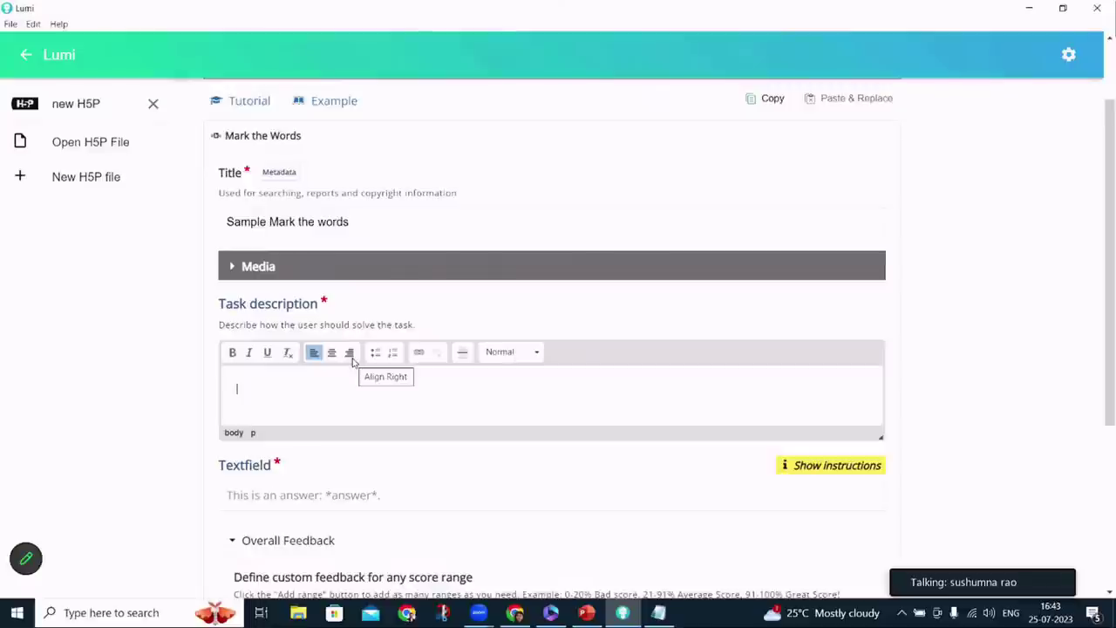
Enter the task description 'Identify adjectives in the following sentence and click on them.' and leave Media collapsed
{"action": "type", "text": "Iden"}
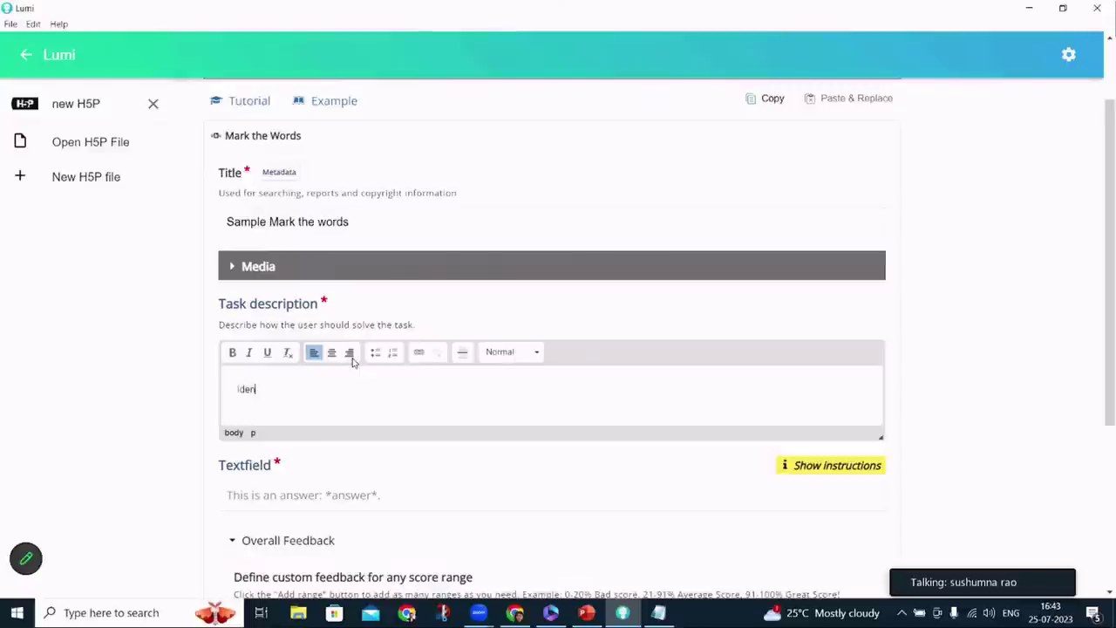
{"action": "type", "text": "tify adjecti"}
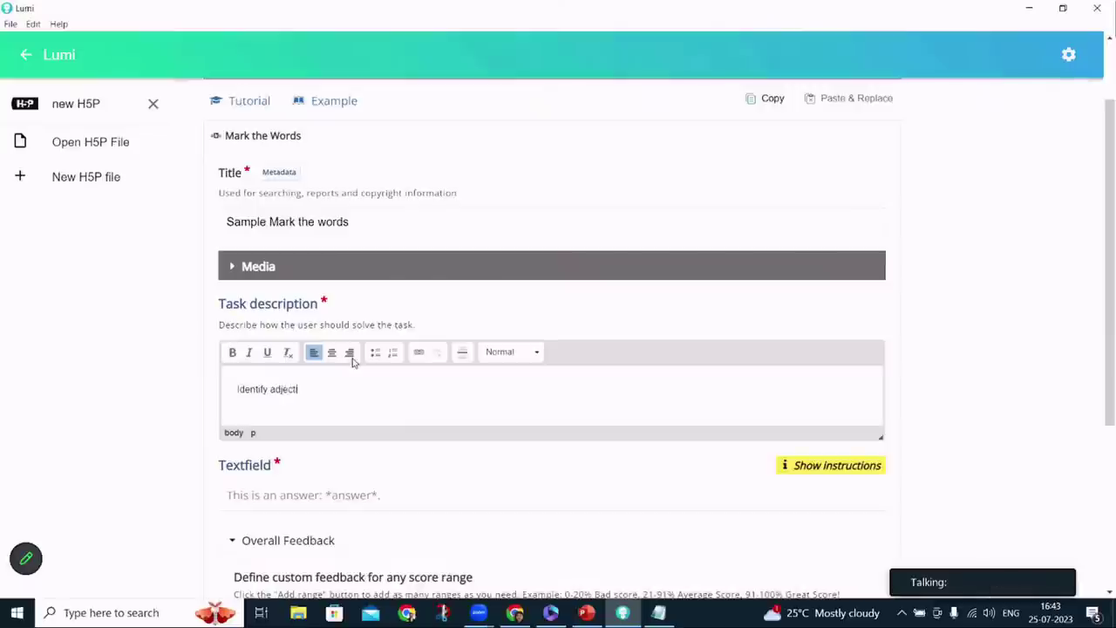
{"action": "type", "text": "ves in the following sente"}
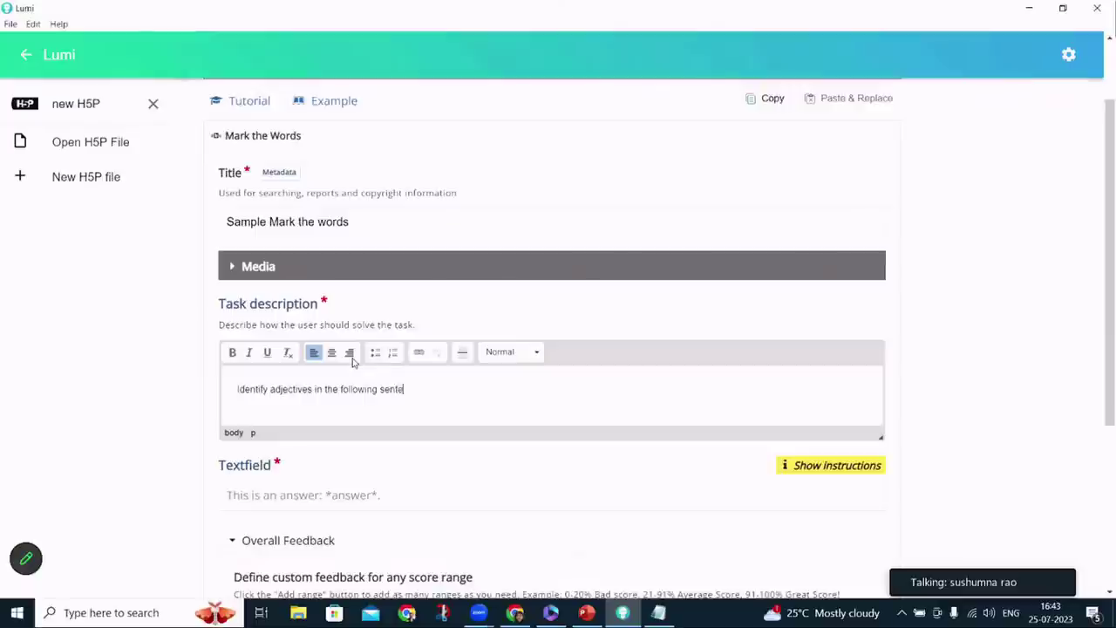
{"action": "type", "text": "nce and click on them."}
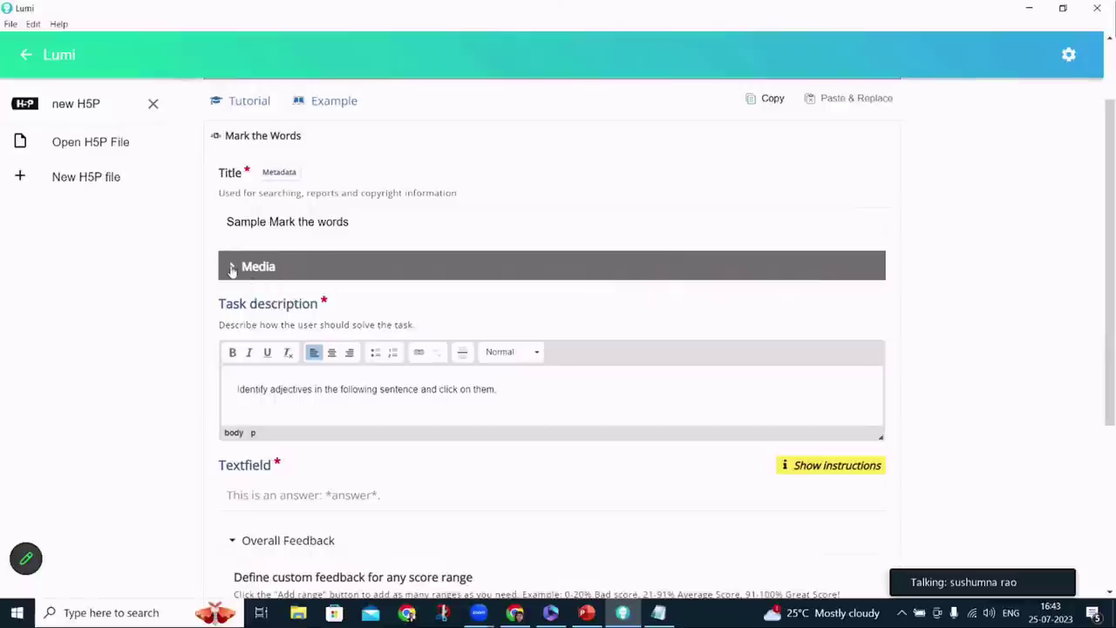
{"action": "left_click", "coordinate": [231, 267]}
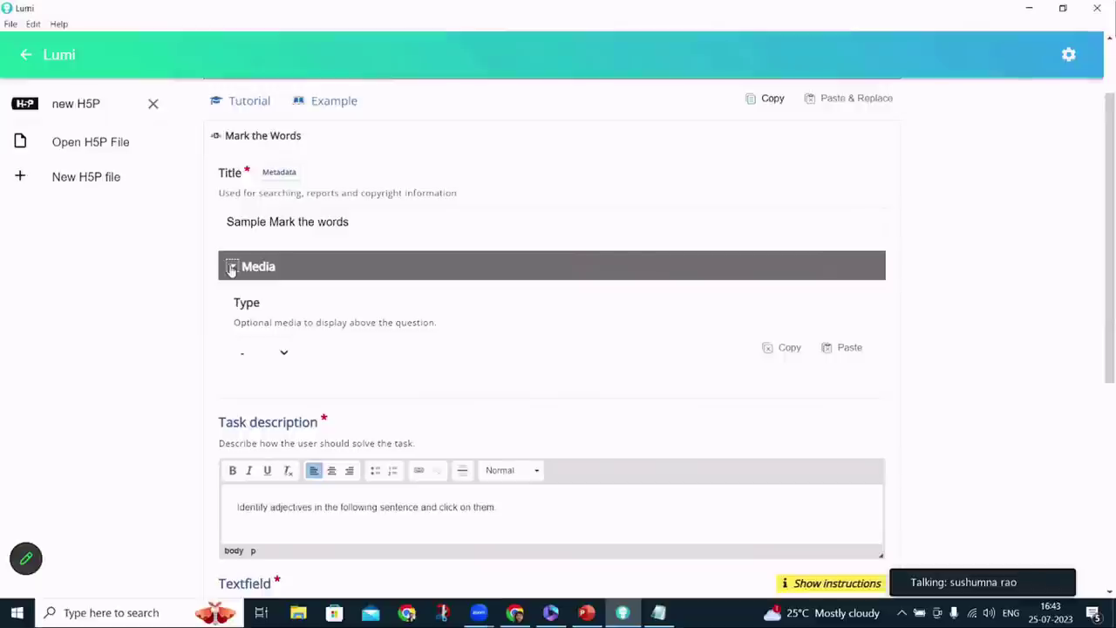
{"action": "left_click", "coordinate": [270, 354]}
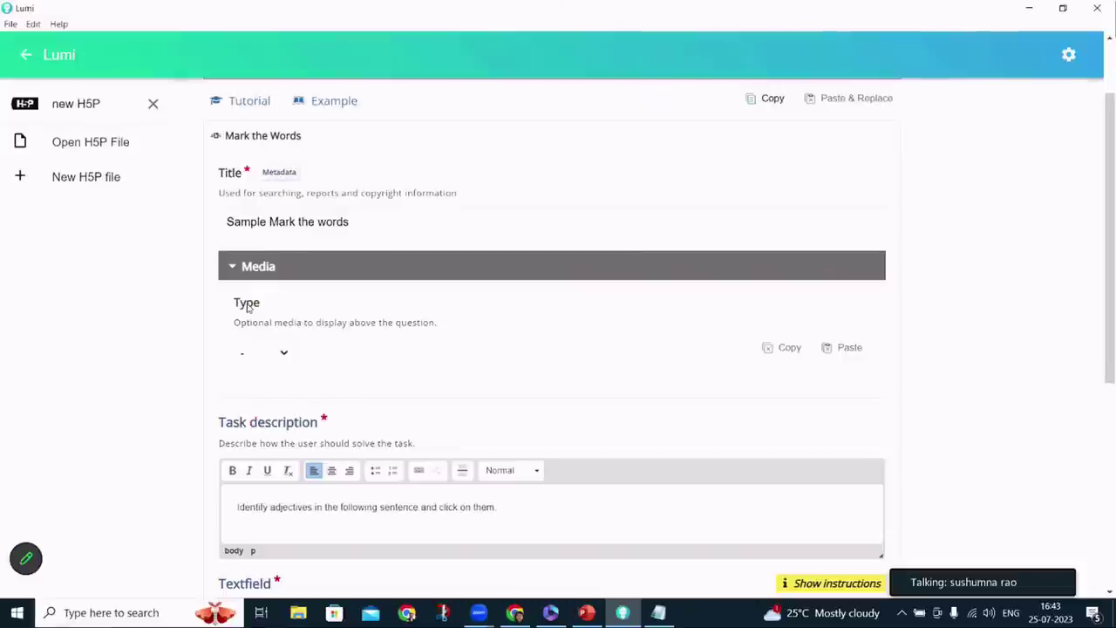
{"action": "left_click", "coordinate": [231, 268]}
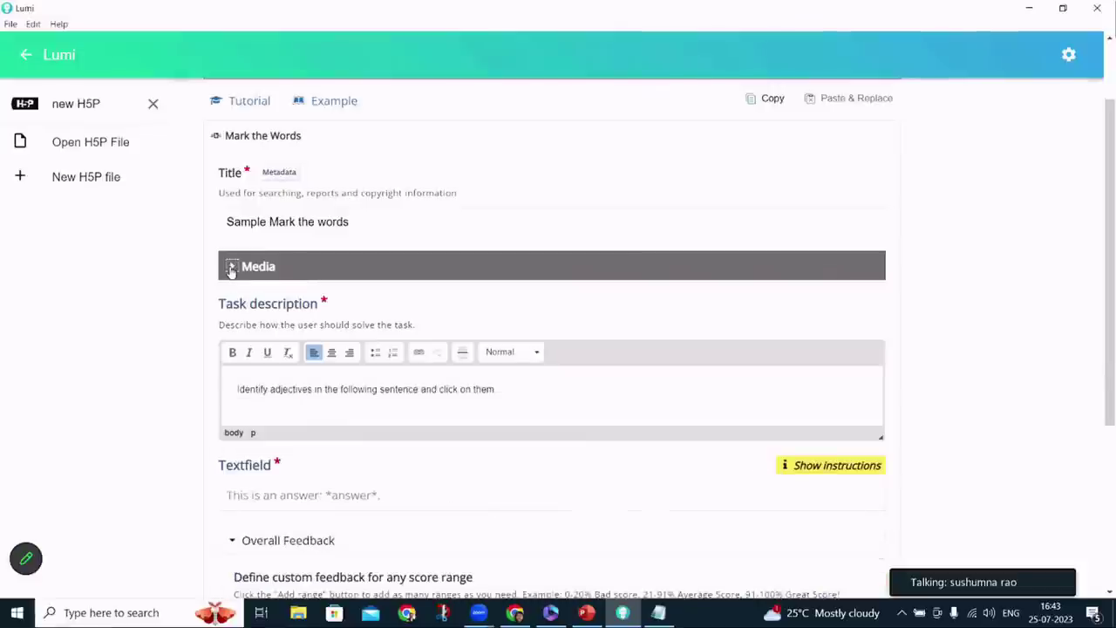
Open the empty Textfield for entering the sentences
{"action": "scroll", "coordinate": [459, 456], "scroll_direction": "down", "scroll_amount": 1}
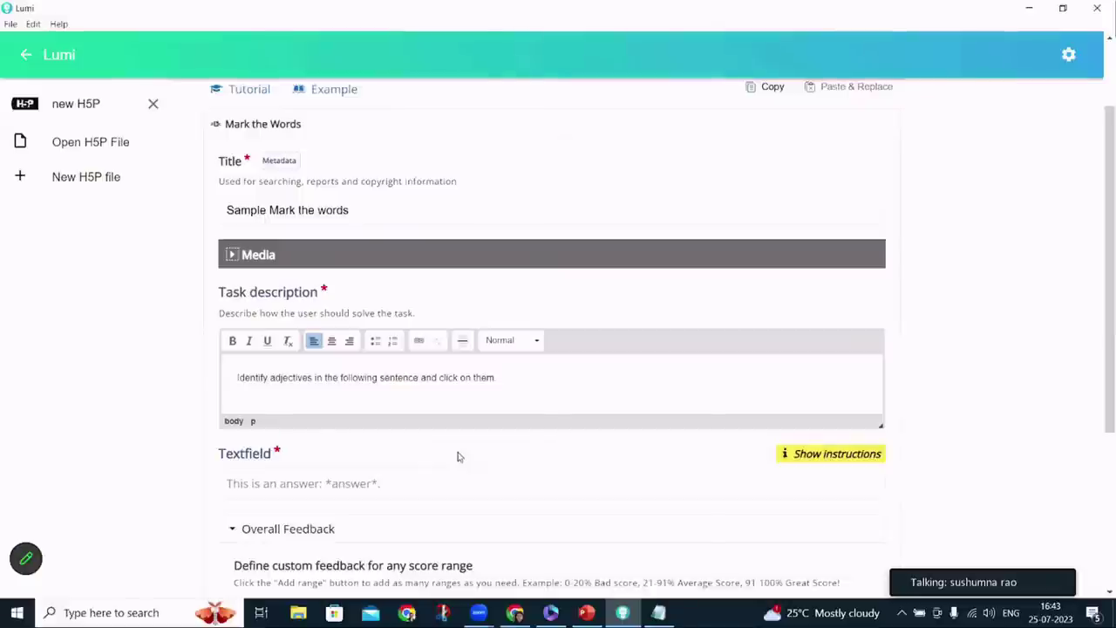
{"action": "left_click", "coordinate": [339, 483]}
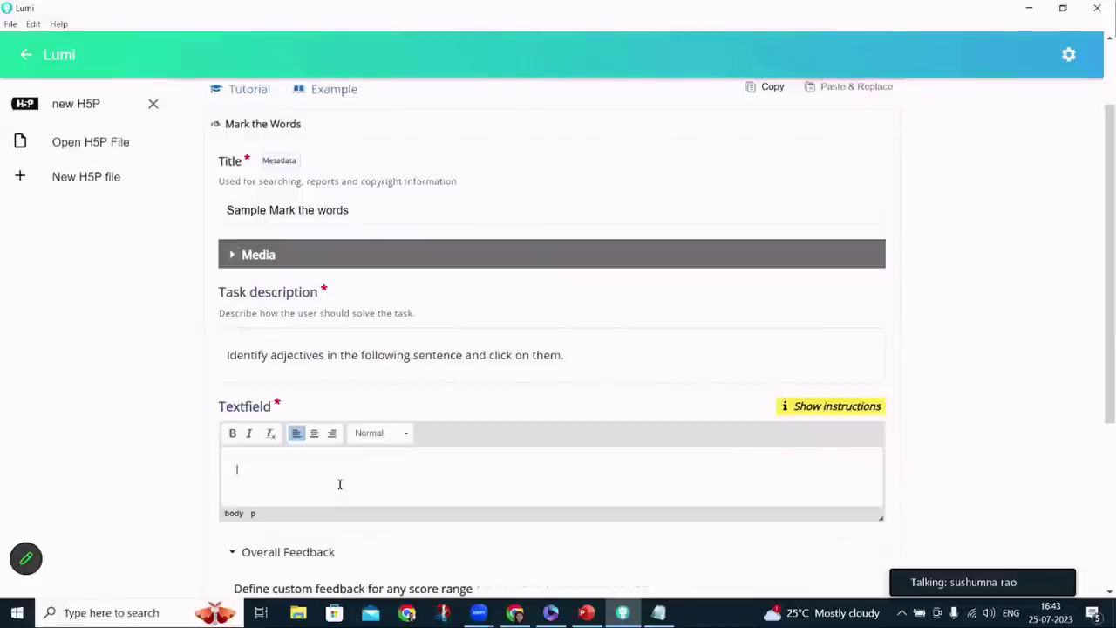
{"action": "scroll", "coordinate": [340, 484], "scroll_direction": "down", "scroll_amount": 3}
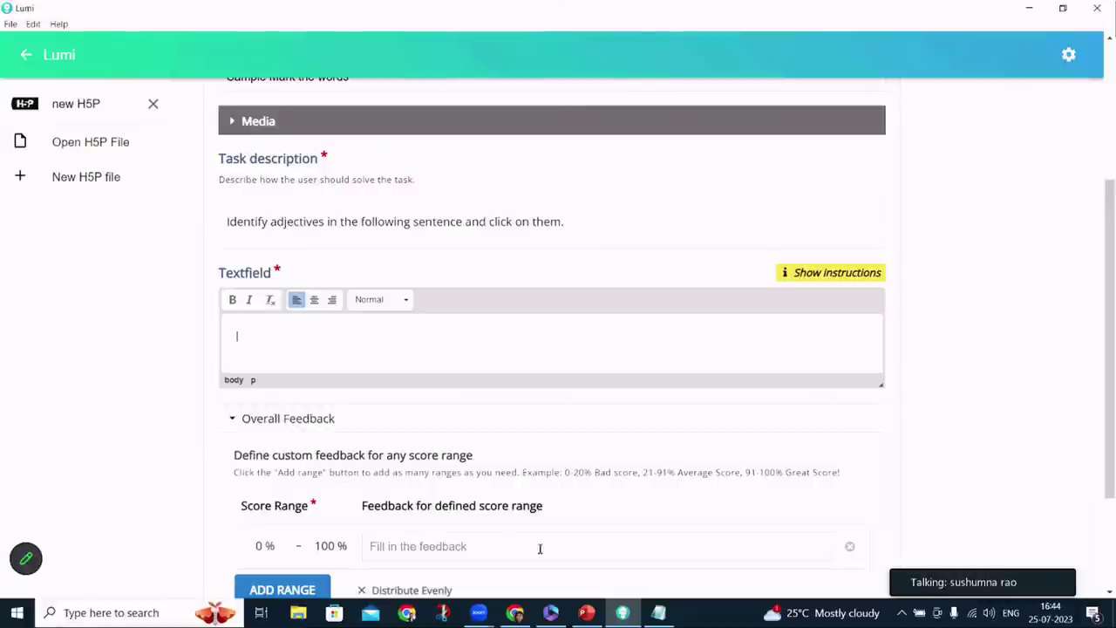
Paste the two sample sentences from Notepad into the Textfield and preview the activity
{"action": "left_click", "coordinate": [658, 612]}
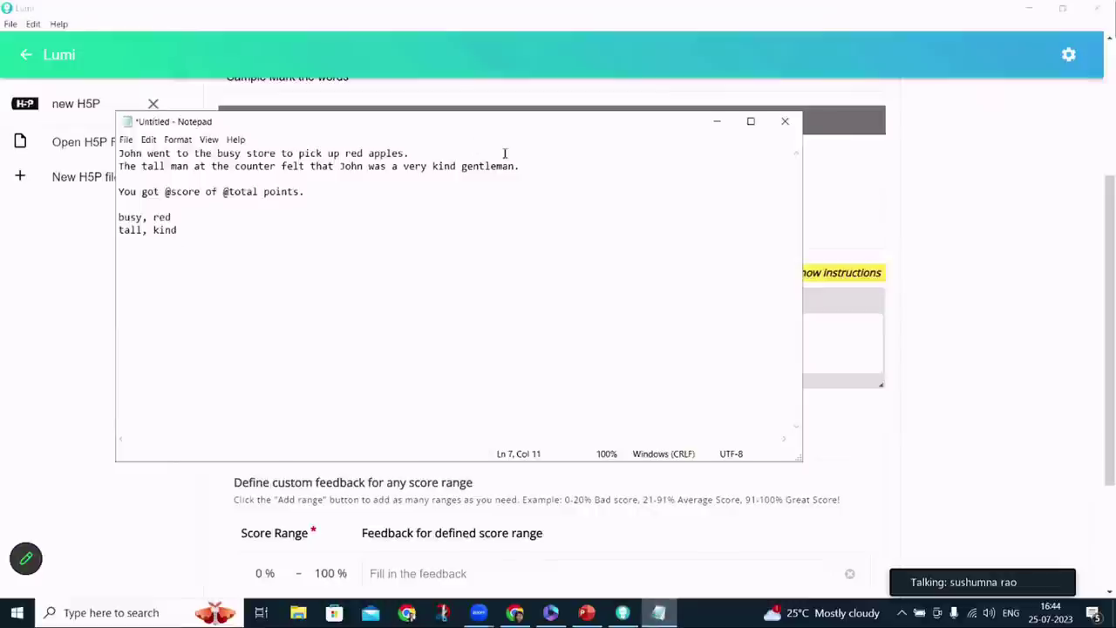
{"action": "left_click_drag", "start_coordinate": [521, 166], "coordinate": [120, 153]}
{"action": "key", "text": "ctrl+c"}
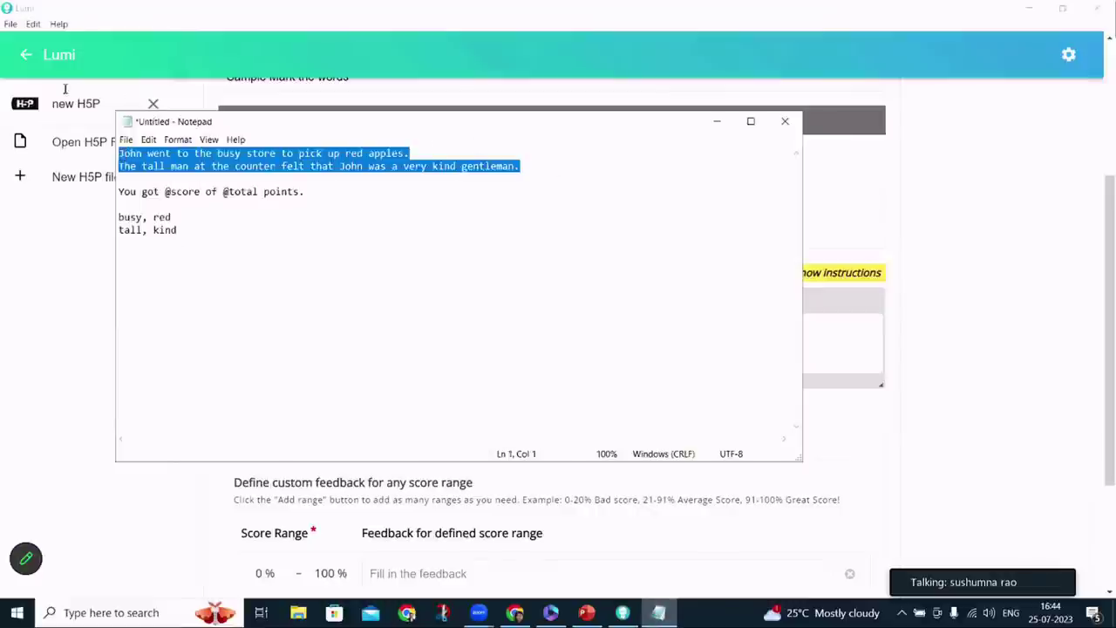
{"action": "left_click", "coordinate": [845, 334]}
{"action": "key", "text": "ctrl+v"}
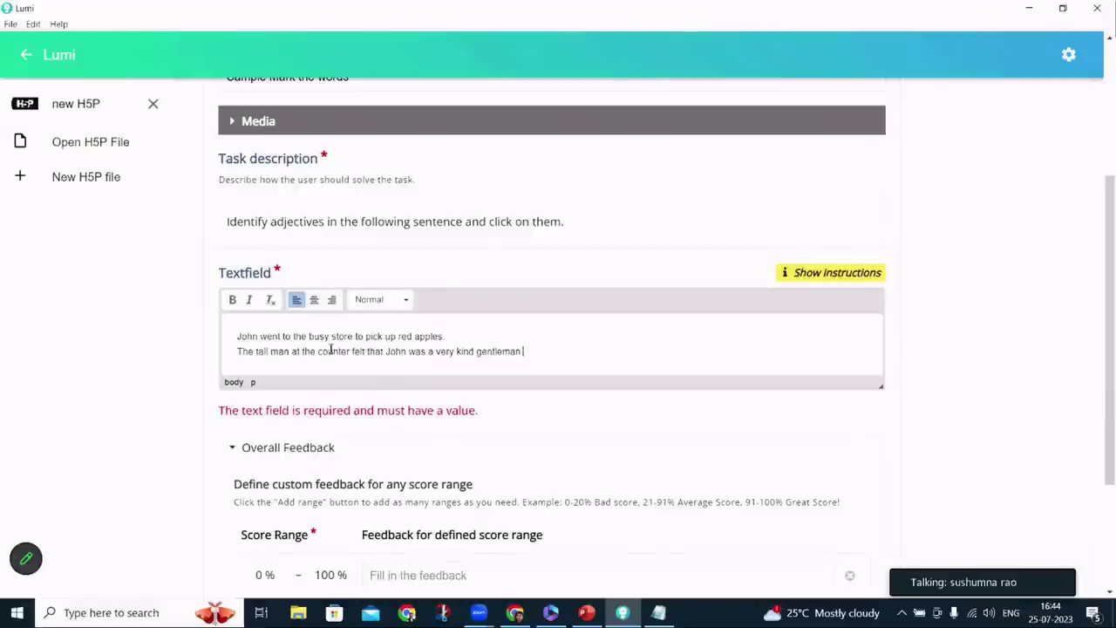
{"action": "scroll", "coordinate": [392, 344], "scroll_direction": "up", "scroll_amount": 3}
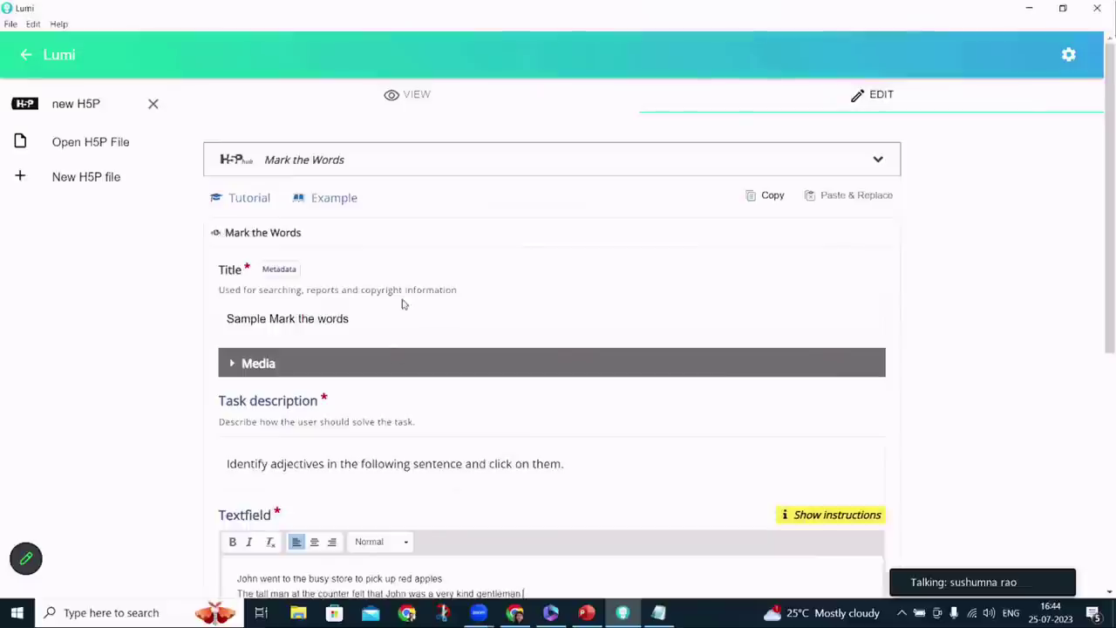
{"action": "left_click", "coordinate": [441, 110]}
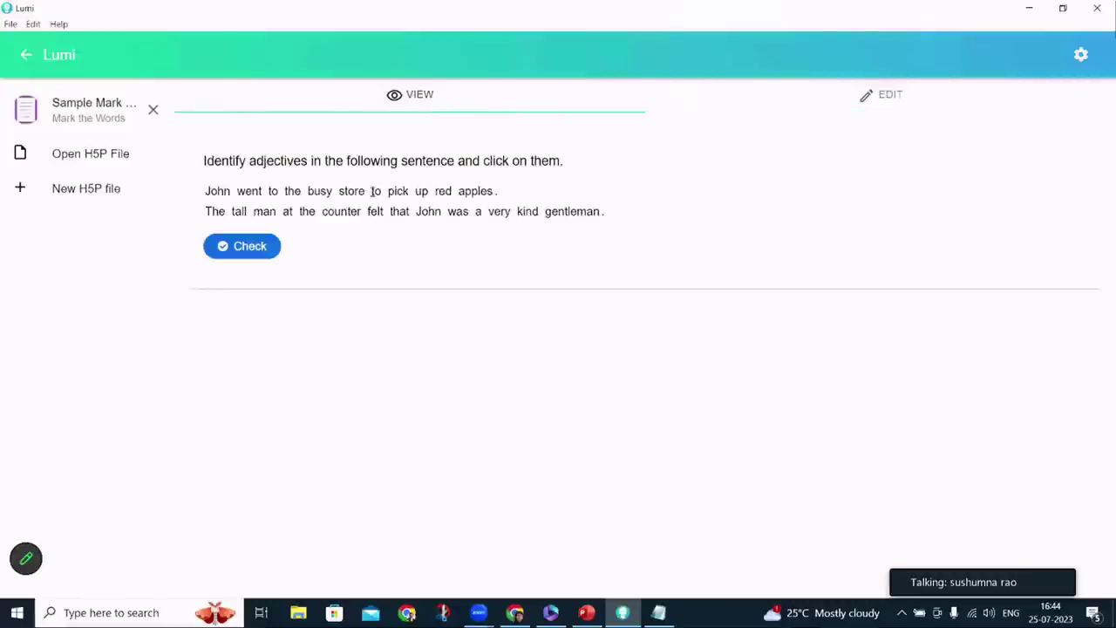
{"action": "left_click", "coordinate": [232, 253]}
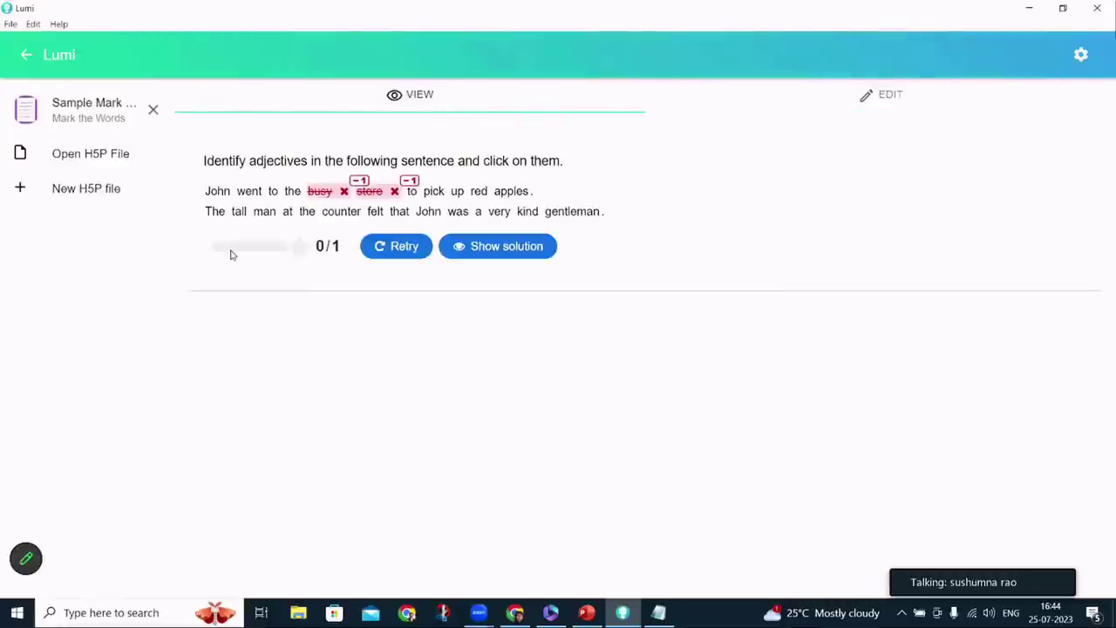
{"action": "left_click", "coordinate": [878, 110]}
{"action": "scroll", "coordinate": [505, 418], "scroll_direction": "down", "scroll_amount": 5}
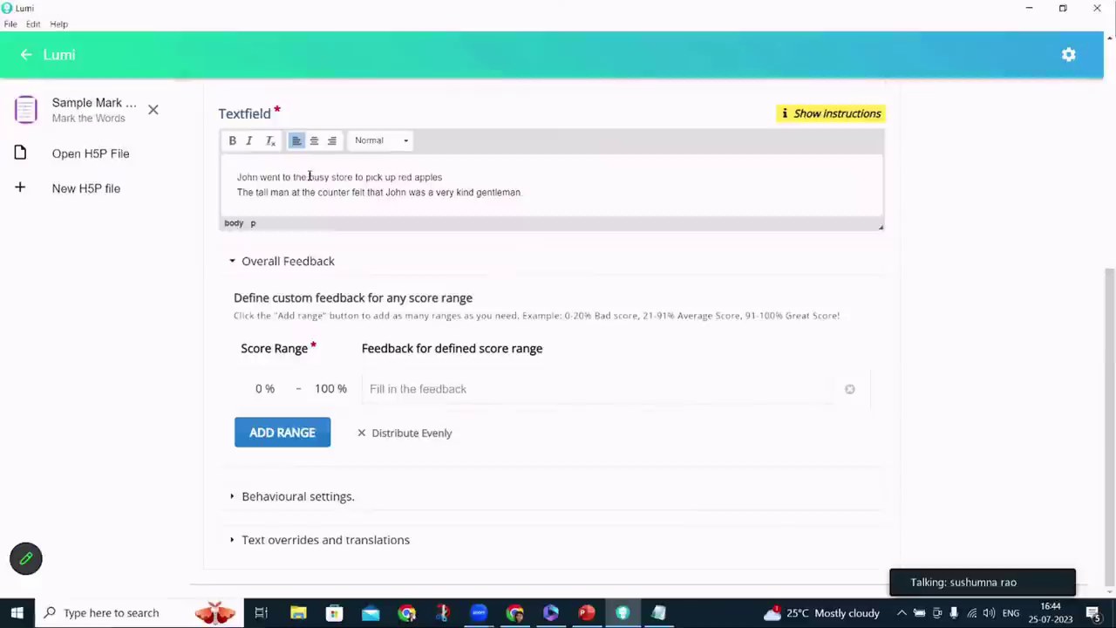
Wrap the adjectives 'busy' and 'red' in asterisks
{"action": "left_click", "coordinate": [660, 612]}
{"action": "left_click", "coordinate": [660, 613]}
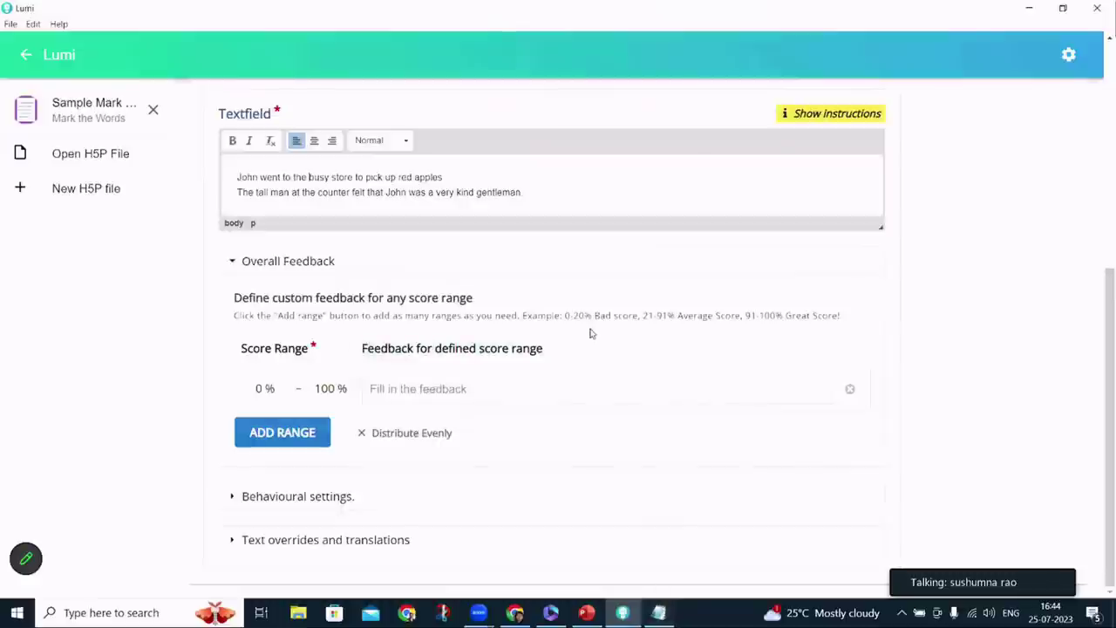
{"action": "left_click", "coordinate": [310, 178]}
{"action": "type", "text": "*"}
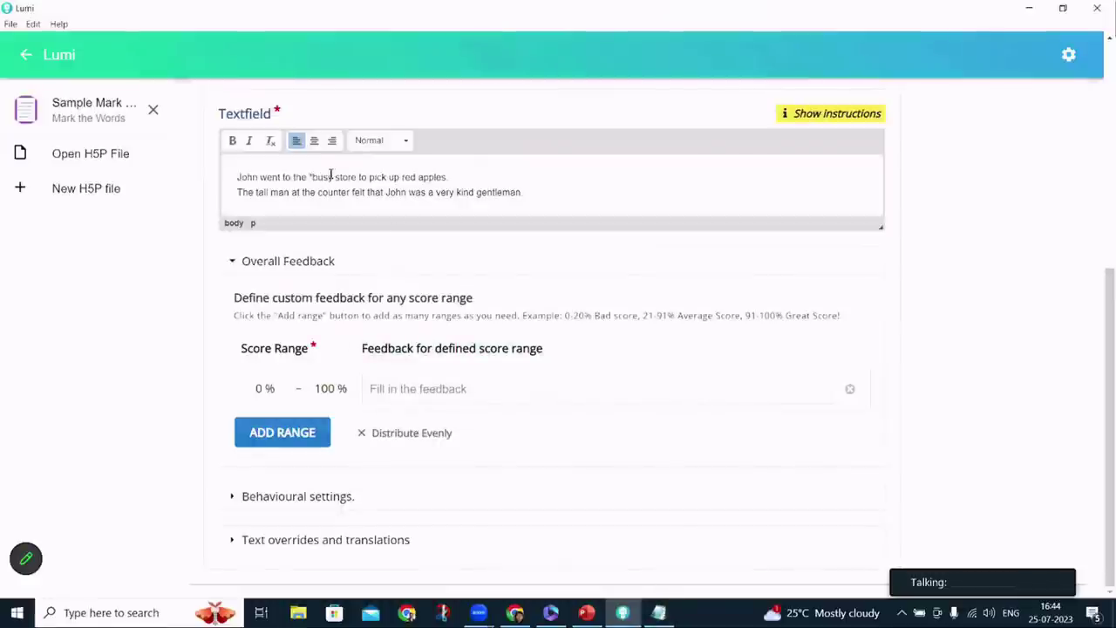
{"action": "left_click", "coordinate": [332, 177]}
{"action": "type", "text": "*"}
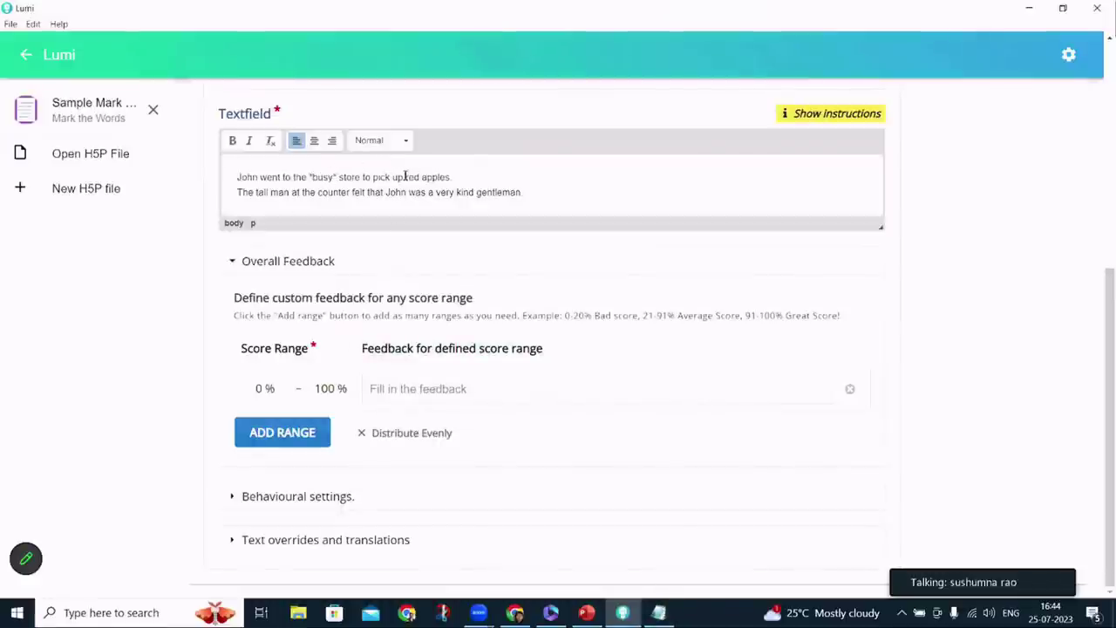
{"action": "left_click", "coordinate": [404, 177]}
{"action": "type", "text": "*"}
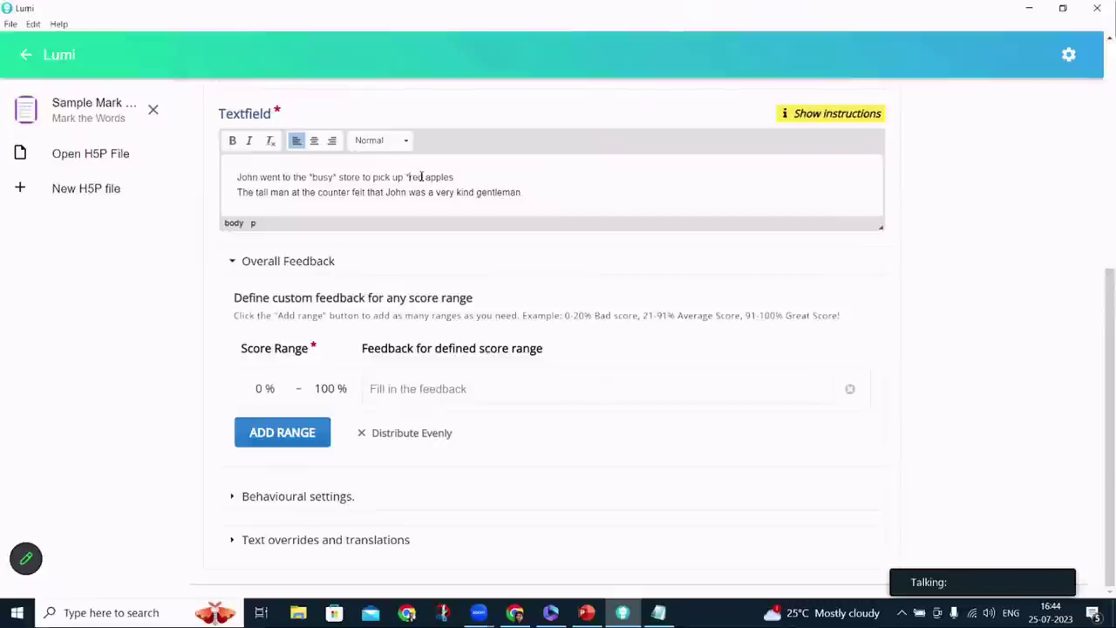
{"action": "left_click", "coordinate": [421, 177]}
{"action": "type", "text": "*"}
Wrap the adjectives 'tall' and 'kind' in asterisks as well
{"action": "left_click", "coordinate": [256, 191]}
{"action": "type", "text": "*"}
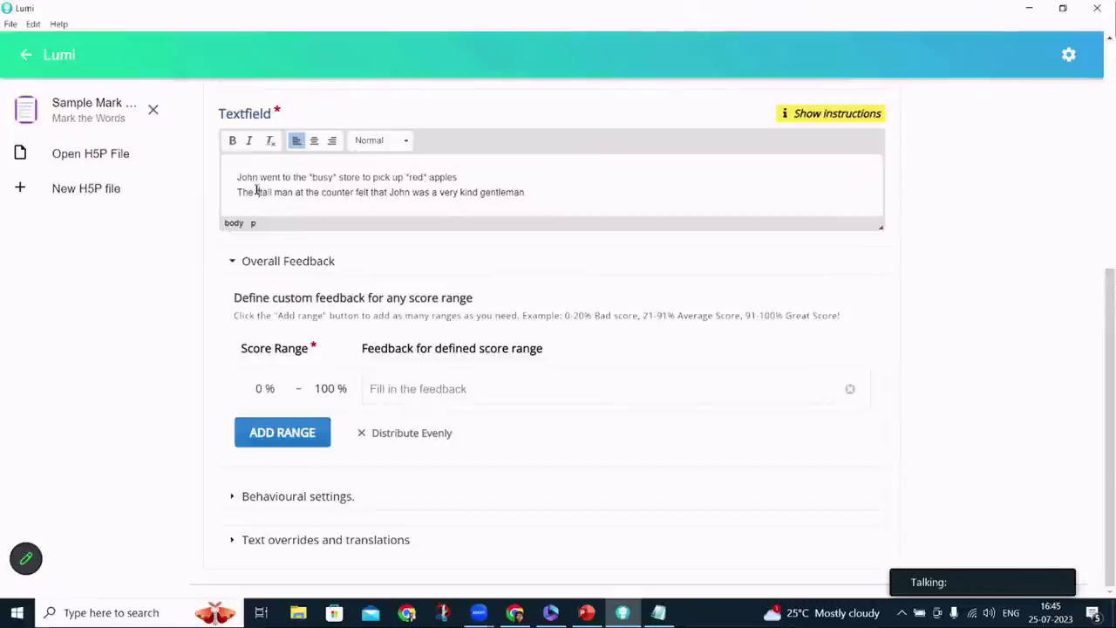
{"action": "left_click", "coordinate": [272, 192]}
{"action": "type", "text": "*"}
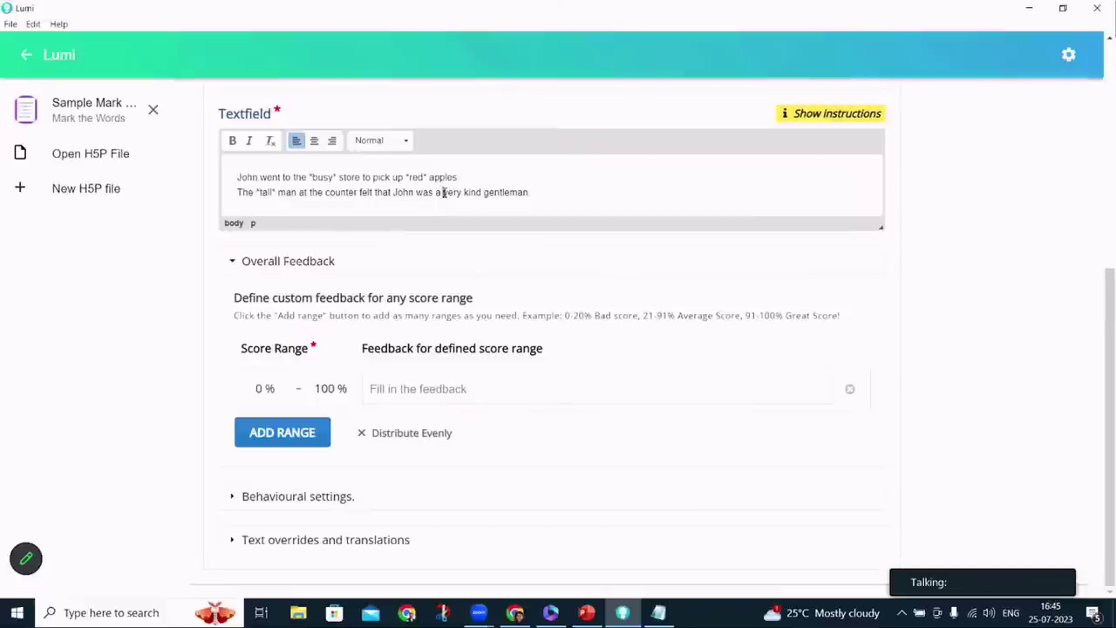
{"action": "left_click", "coordinate": [664, 617]}
{"action": "left_click", "coordinate": [664, 616]}
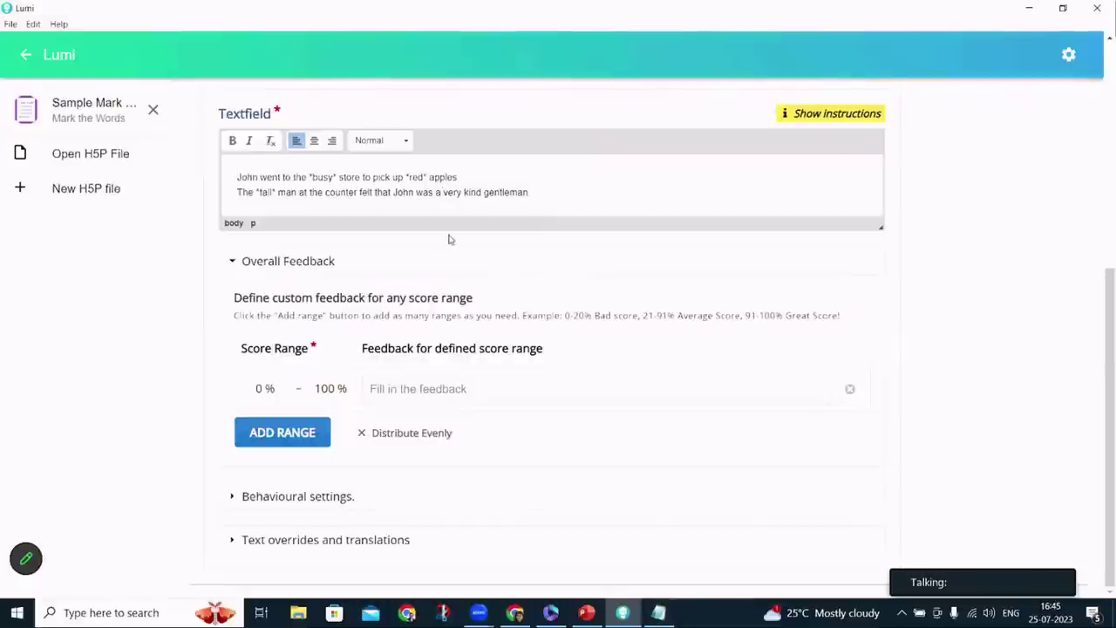
{"action": "left_click", "coordinate": [464, 193]}
{"action": "type", "text": "*"}
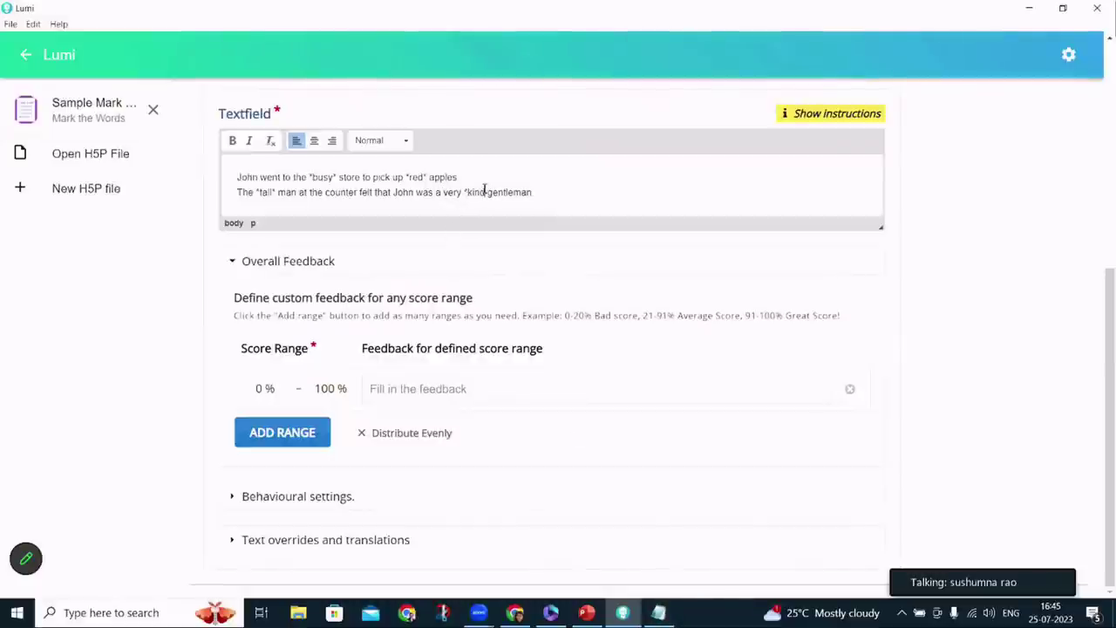
{"action": "left_click", "coordinate": [484, 191]}
{"action": "type", "text": "*"}
{"action": "scroll", "coordinate": [538, 247], "scroll_direction": "up", "scroll_amount": 5}
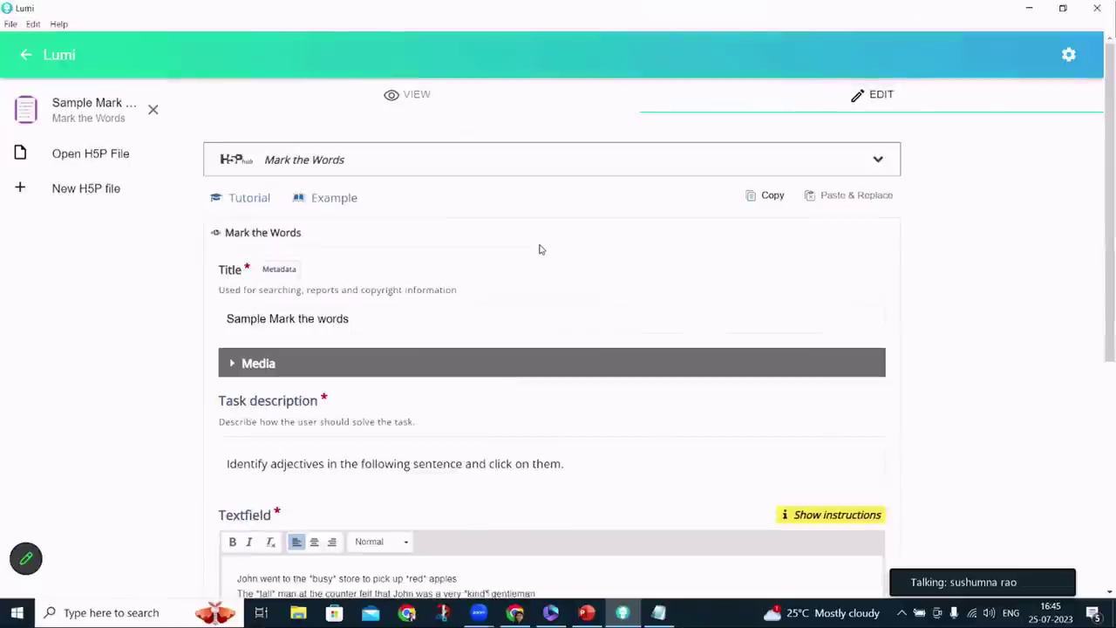
{"action": "left_click", "coordinate": [422, 111]}
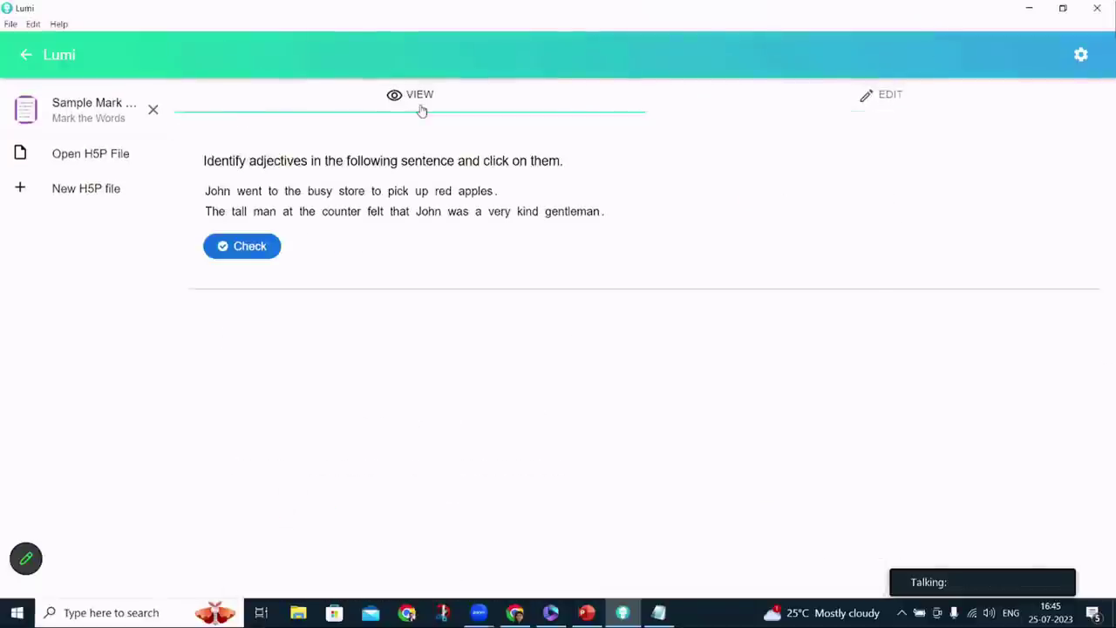
{"action": "left_click", "coordinate": [320, 193]}
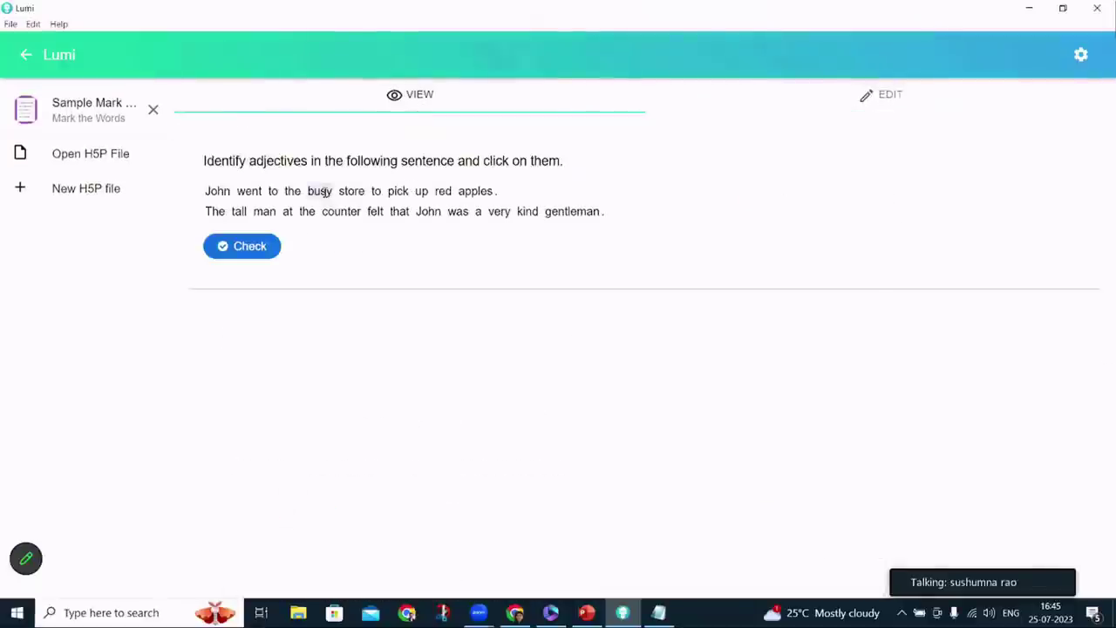
{"action": "left_click", "coordinate": [442, 192]}
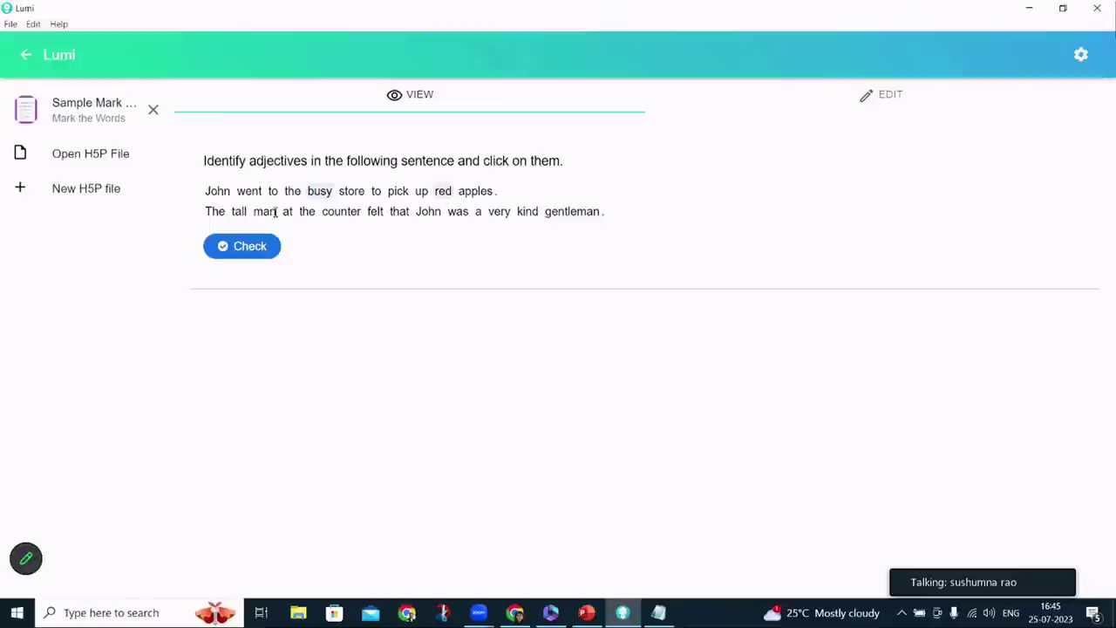
{"action": "left_click", "coordinate": [237, 214]}
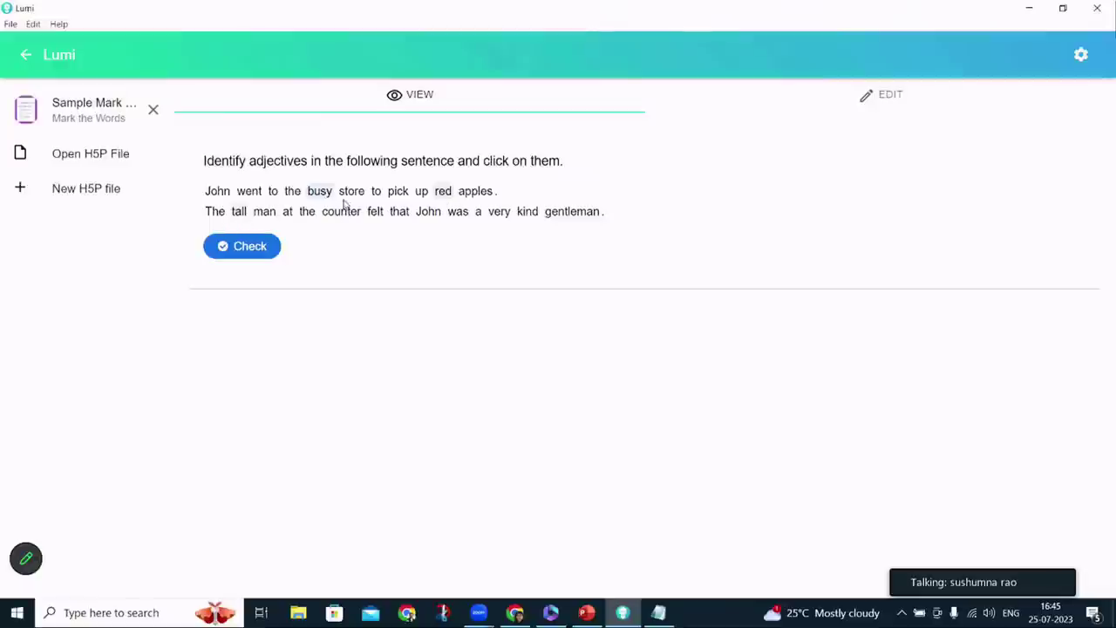
{"action": "left_click", "coordinate": [527, 213]}
{"action": "left_click", "coordinate": [223, 246]}
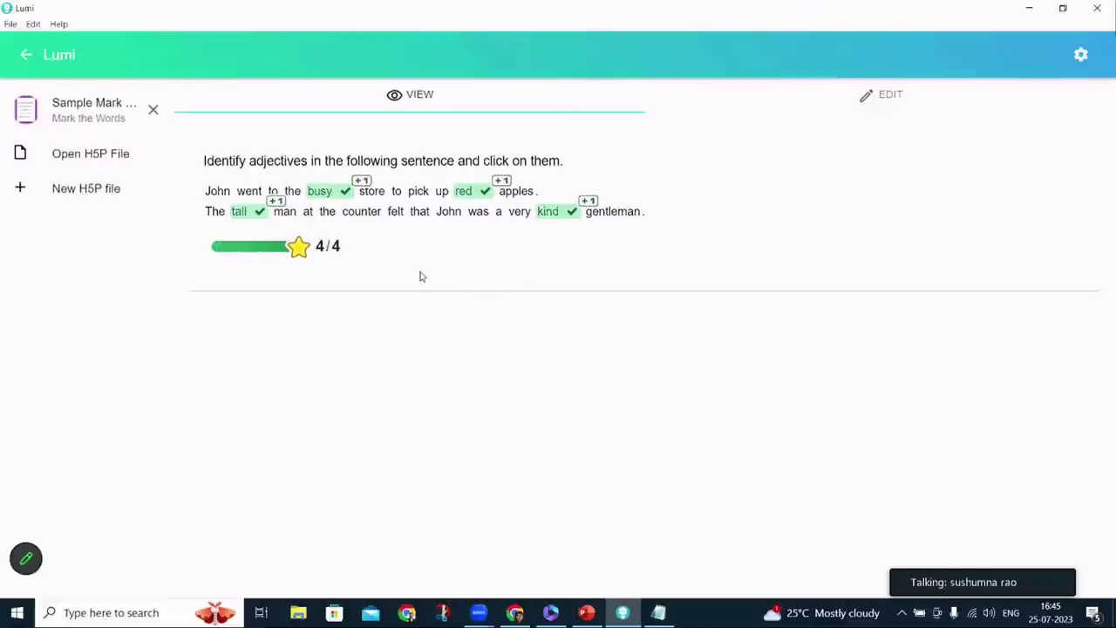
{"action": "left_click", "coordinate": [869, 111]}
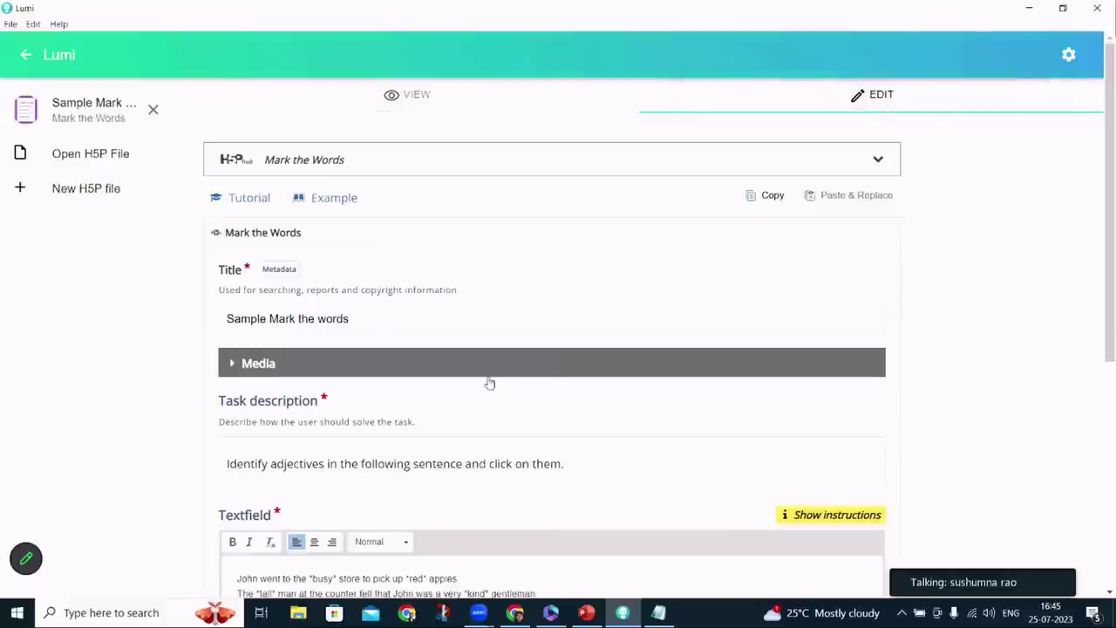
Add three overall feedback score ranges split evenly into 0–33%, 34–66% and 67–100%
{"action": "scroll", "coordinate": [485, 381], "scroll_direction": "down", "scroll_amount": 1}
{"action": "scroll", "coordinate": [486, 382], "scroll_direction": "down", "scroll_amount": 3}
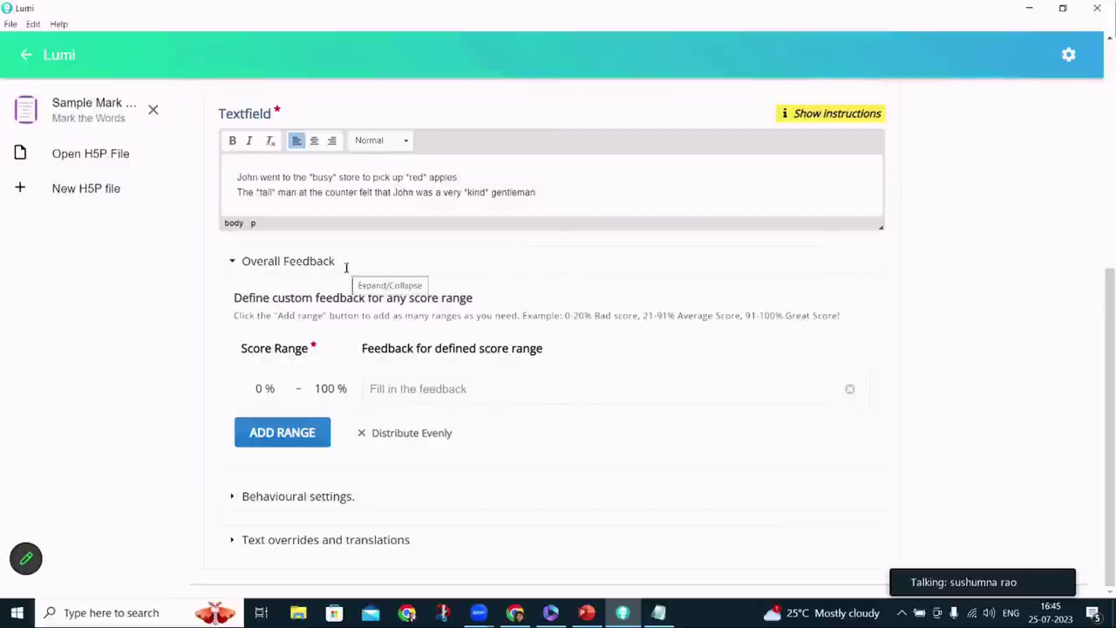
{"action": "left_click", "coordinate": [395, 381]}
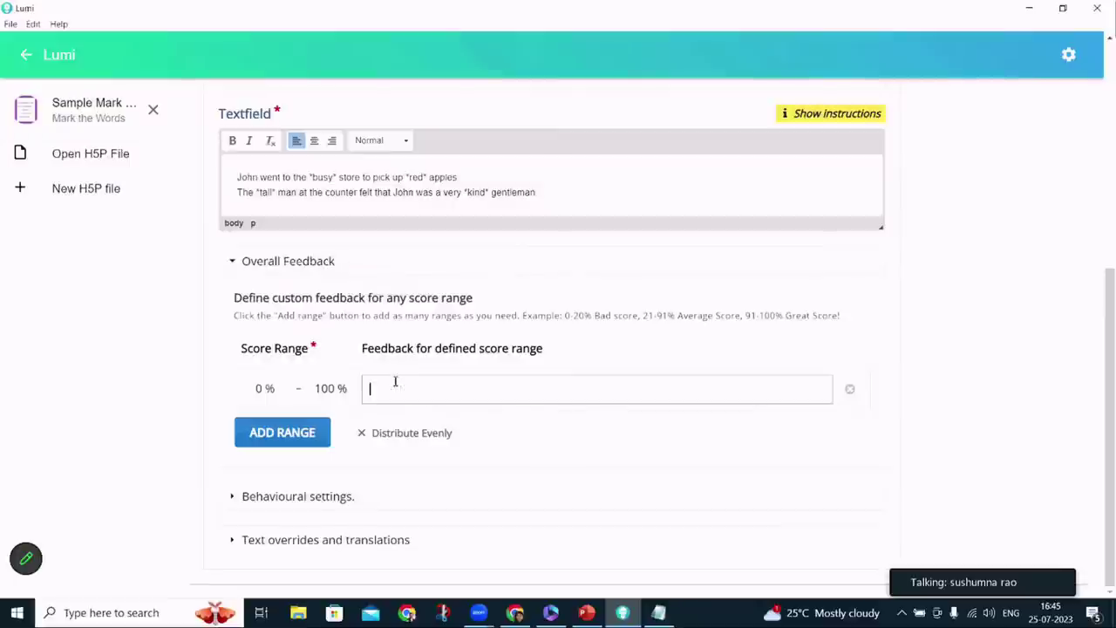
{"action": "left_click", "coordinate": [294, 431]}
{"action": "left_click", "coordinate": [284, 481]}
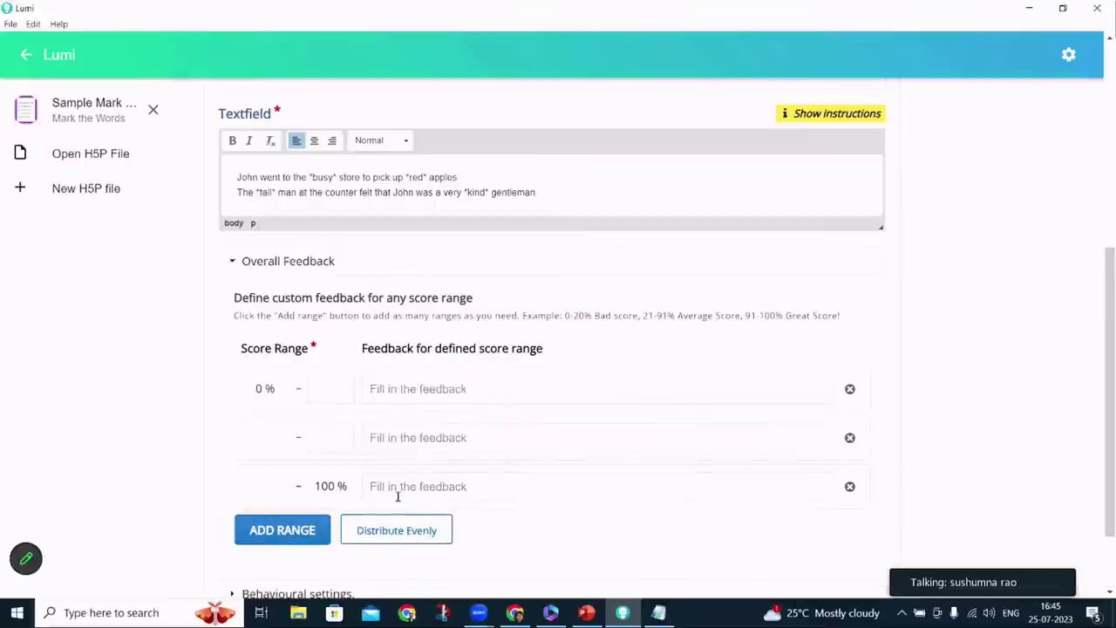
{"action": "left_click", "coordinate": [366, 533]}
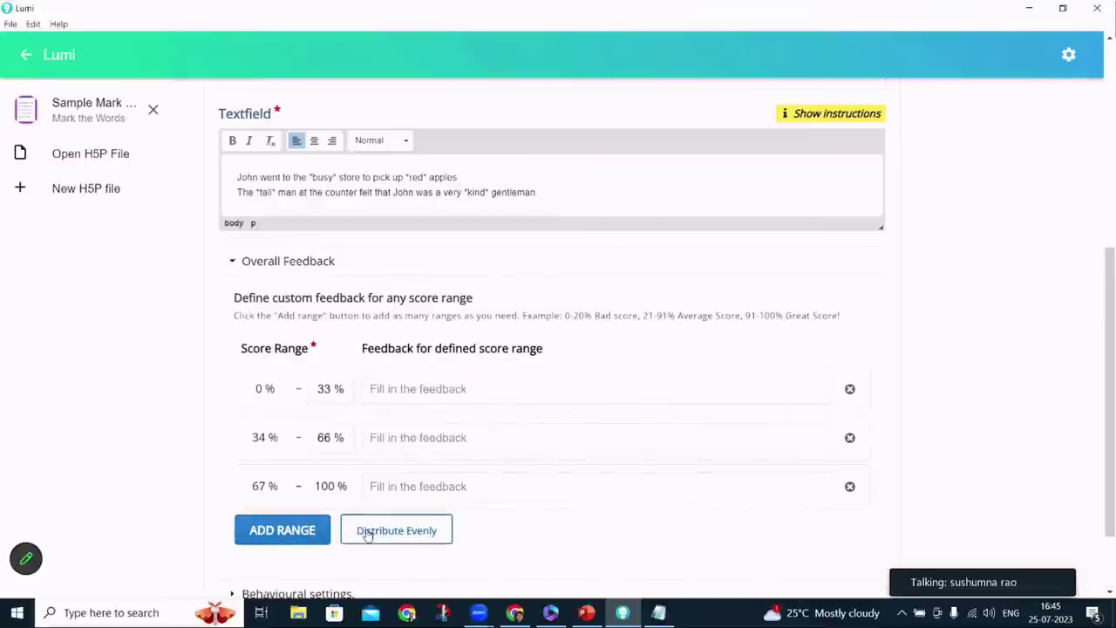
Enter feedback 'Need practice!', 'Good!!' and 'Excellent!!' for the three ranges
{"action": "left_click", "coordinate": [394, 387]}
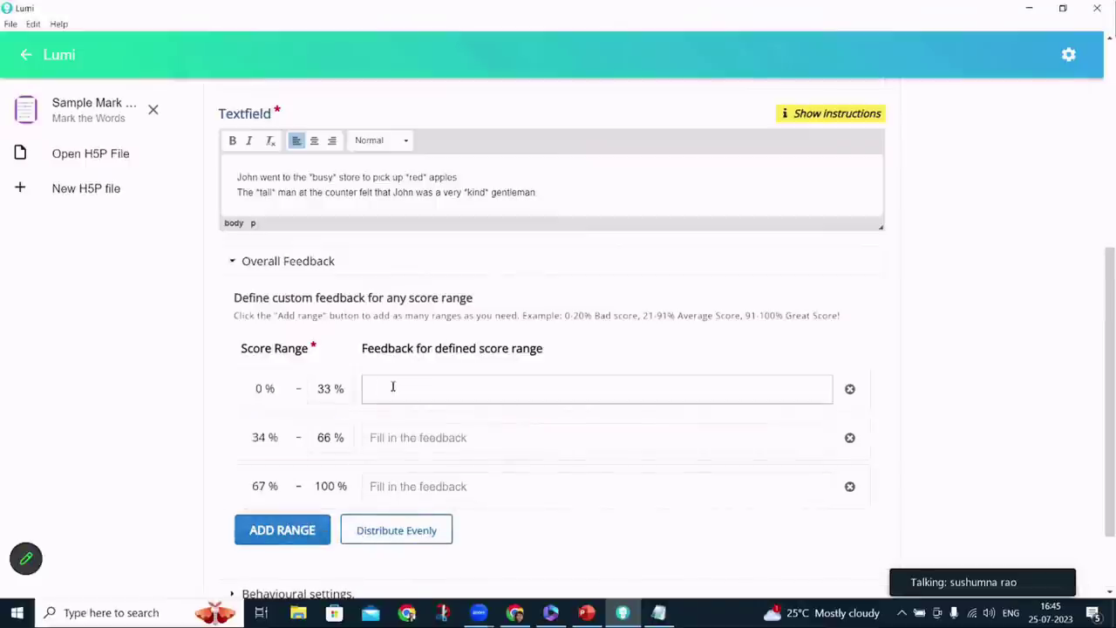
{"action": "type", "text": "Need "}
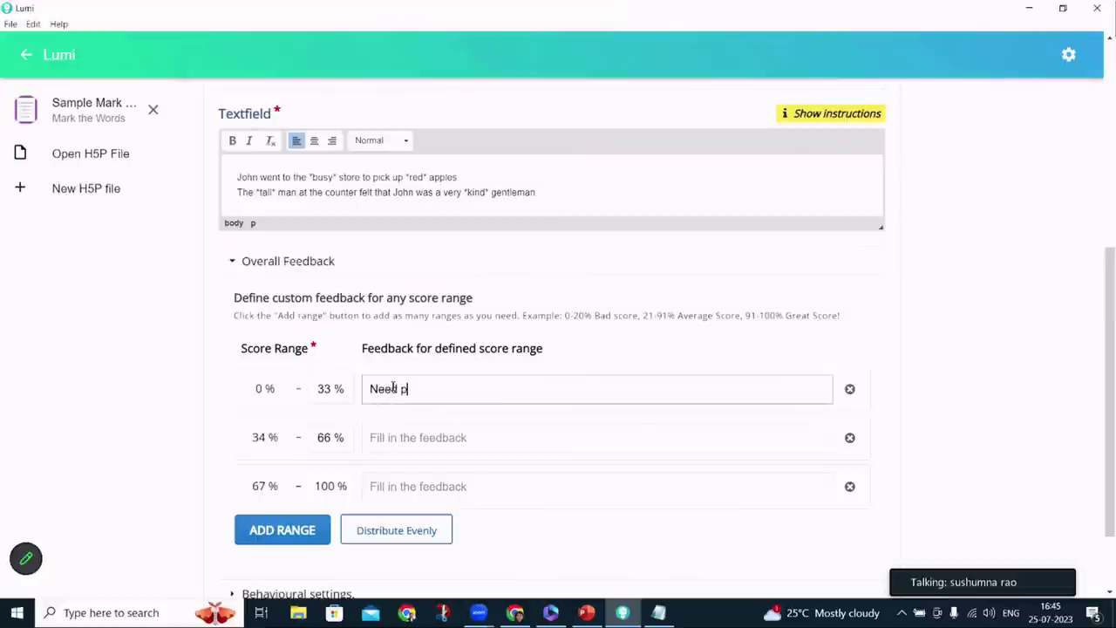
{"action": "type", "text": "practice!"}
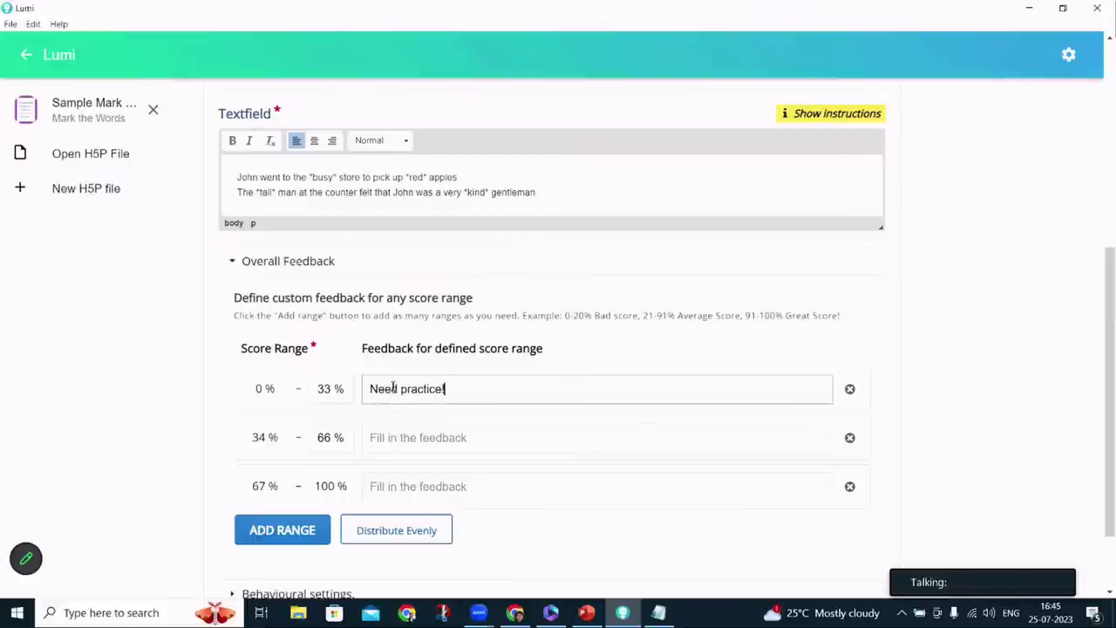
{"action": "left_click", "coordinate": [393, 438]}
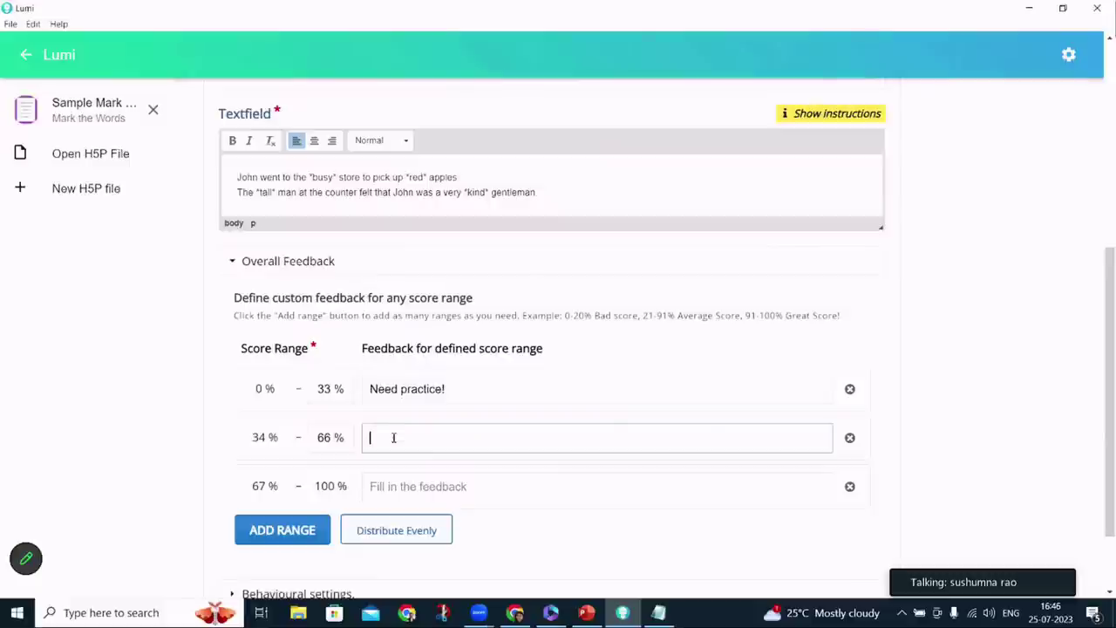
{"action": "type", "text": "Good!!"}
{"action": "left_click", "coordinate": [395, 488]}
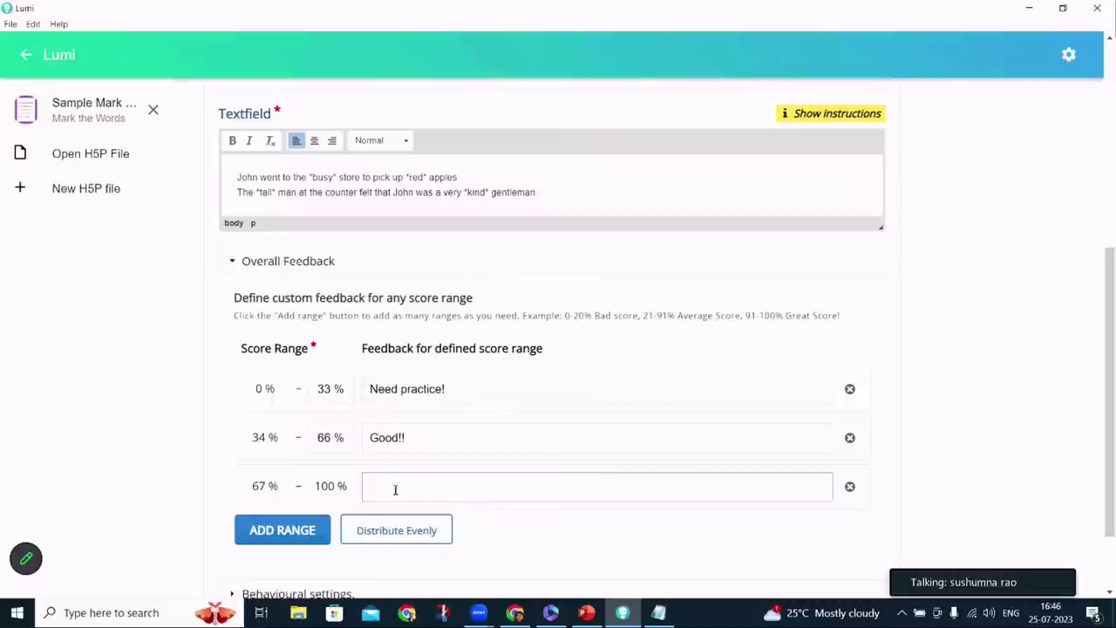
{"action": "type", "text": "Excellent!!"}
Test the preview by marking 'went' and checking, which scores 0/4
{"action": "scroll", "coordinate": [436, 440], "scroll_direction": "up", "scroll_amount": 5}
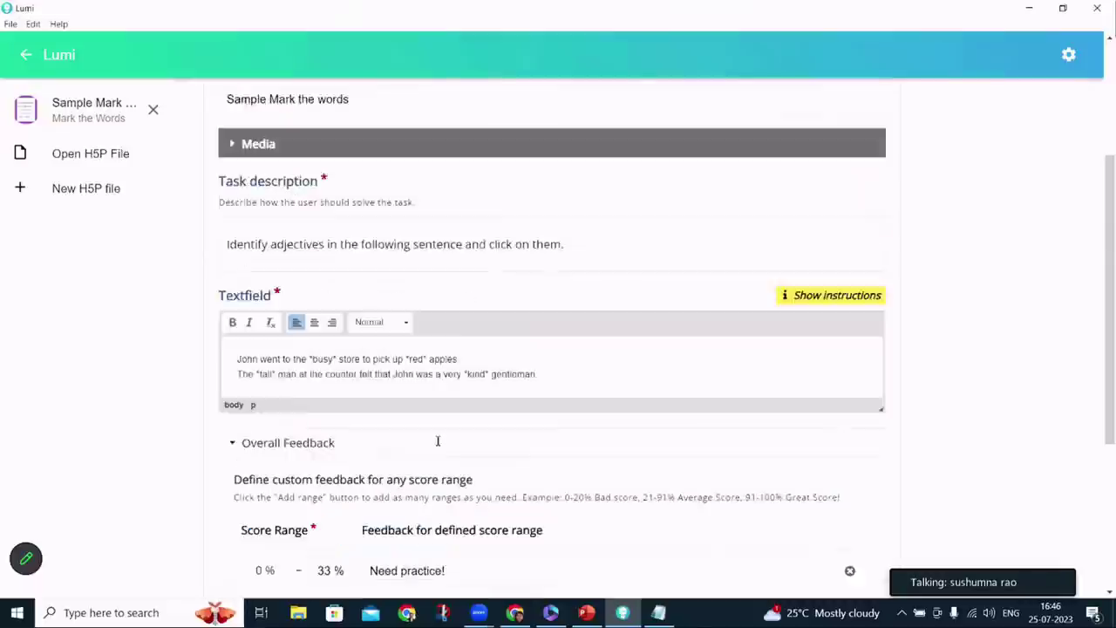
{"action": "left_click", "coordinate": [407, 94]}
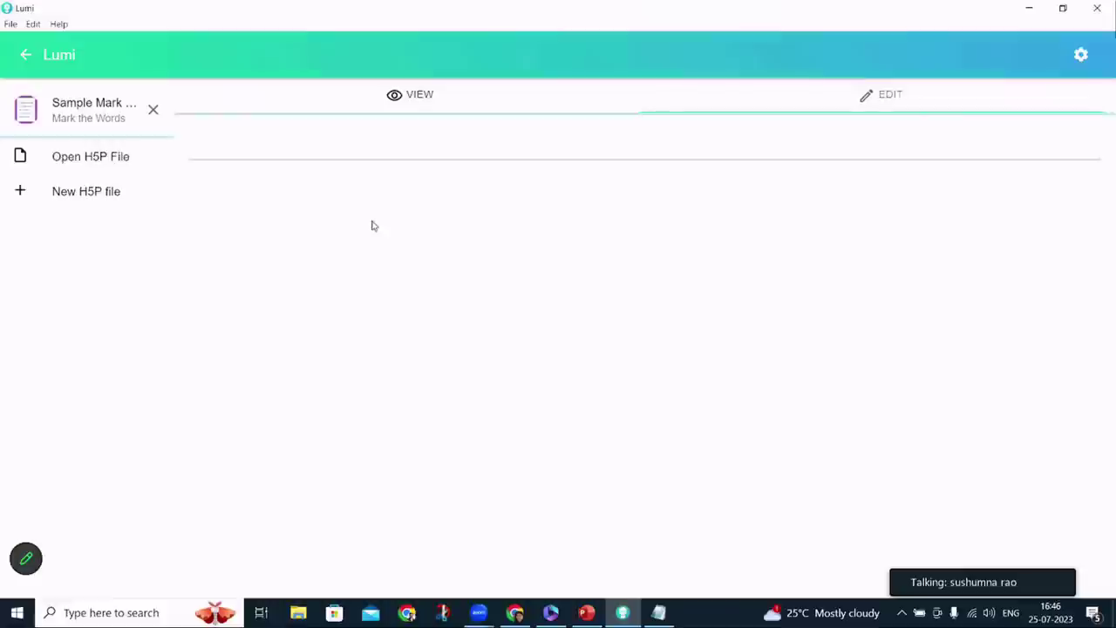
{"action": "left_click", "coordinate": [250, 192]}
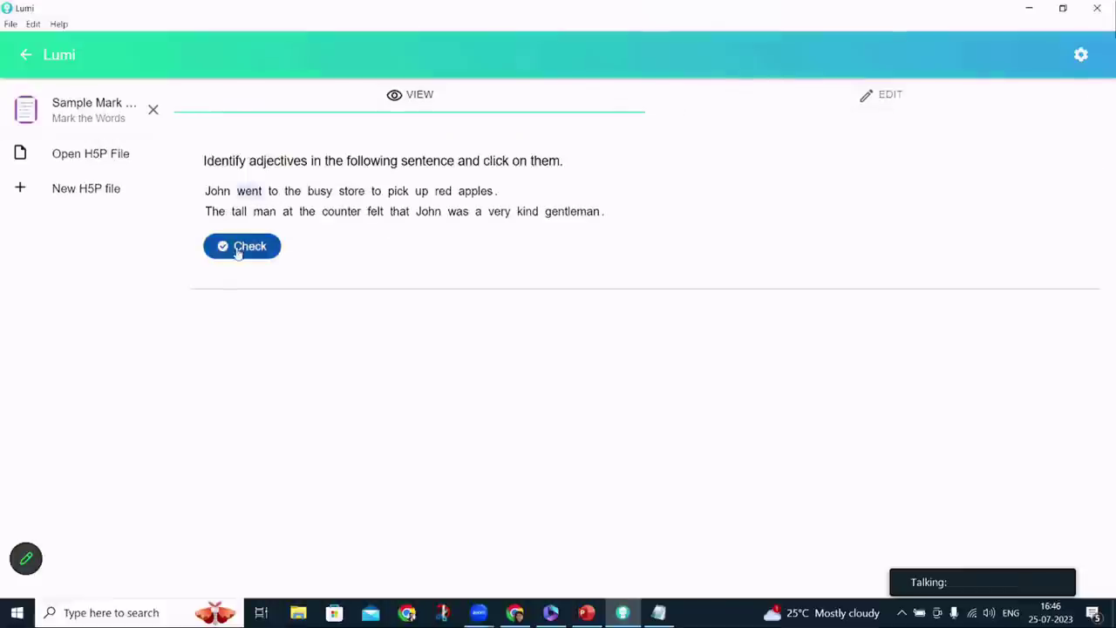
{"action": "left_click", "coordinate": [239, 250]}
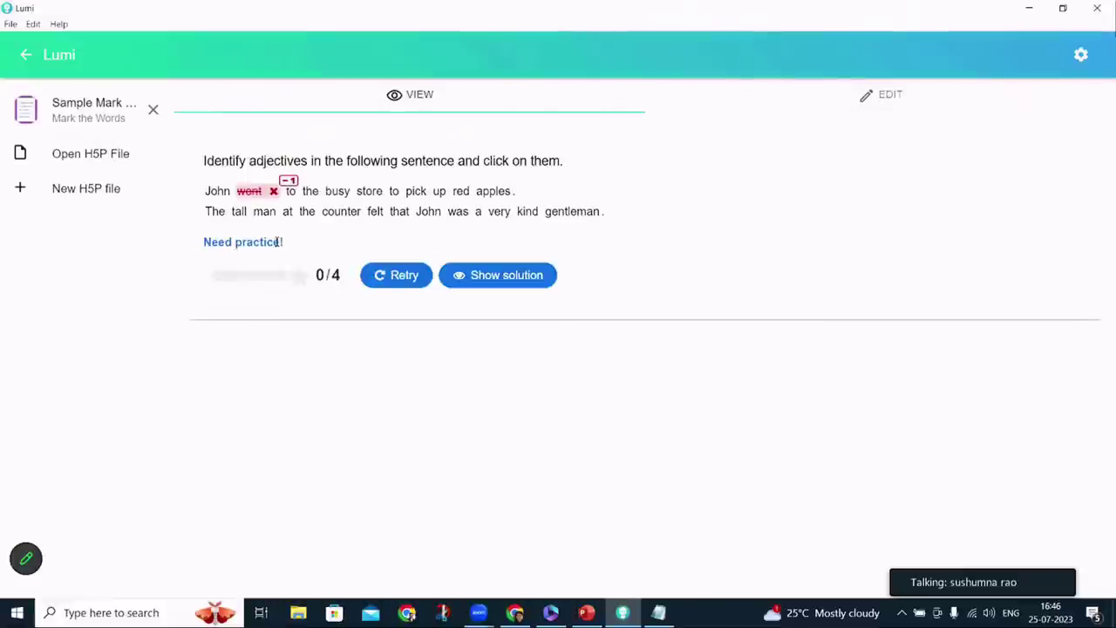
{"action": "left_click", "coordinate": [880, 94]}
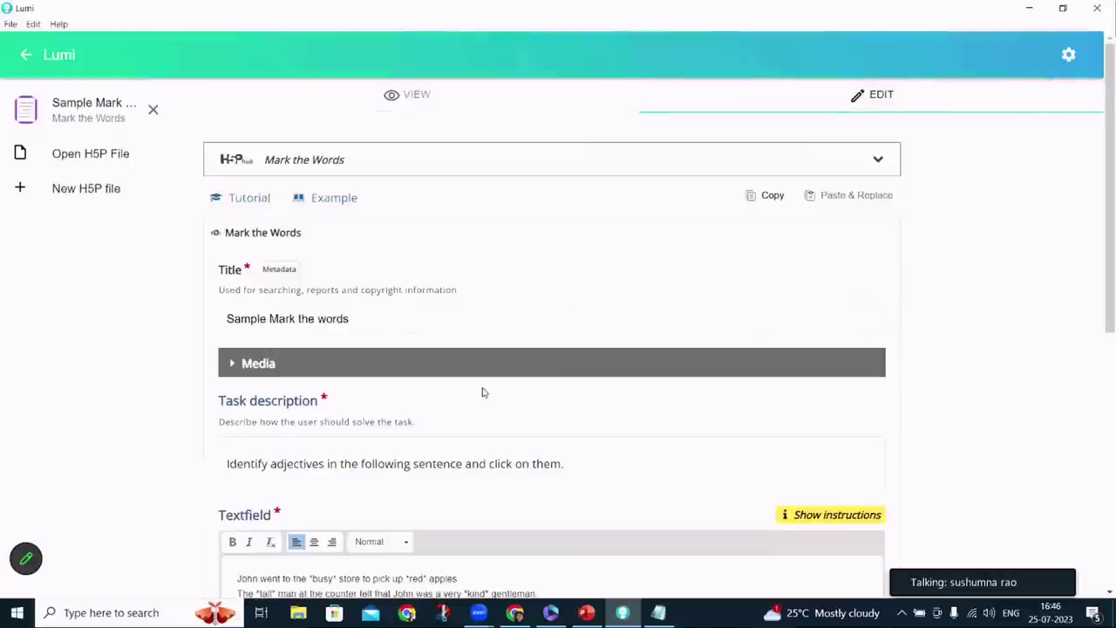
{"action": "scroll", "coordinate": [483, 391], "scroll_direction": "down", "scroll_amount": 4}
{"action": "scroll", "coordinate": [483, 392], "scroll_direction": "down", "scroll_amount": 3}
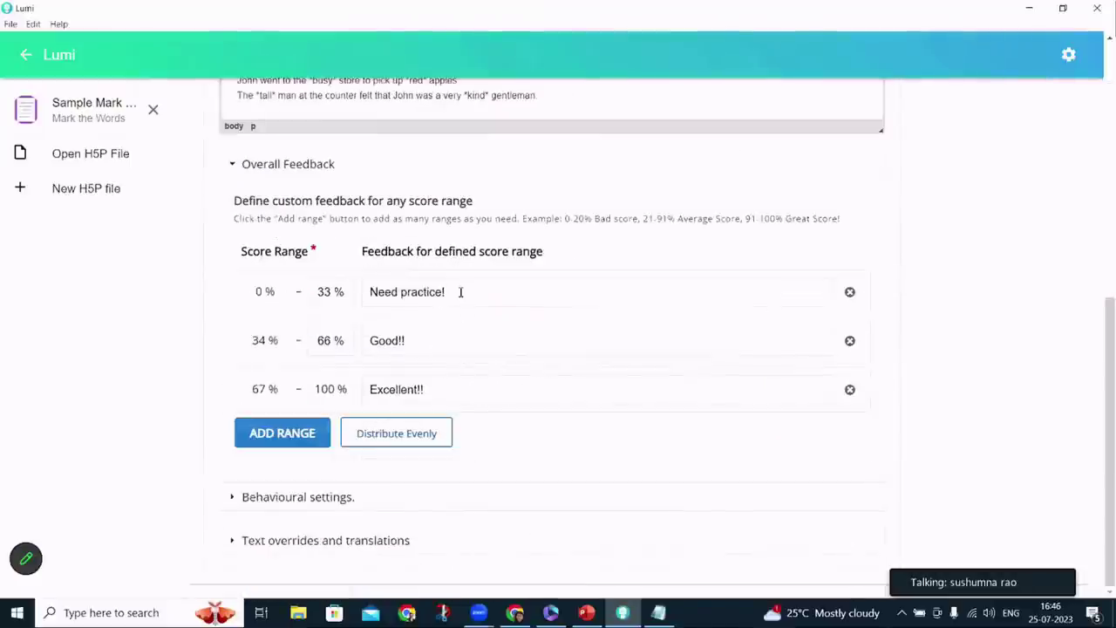
{"action": "left_click", "coordinate": [460, 292]}
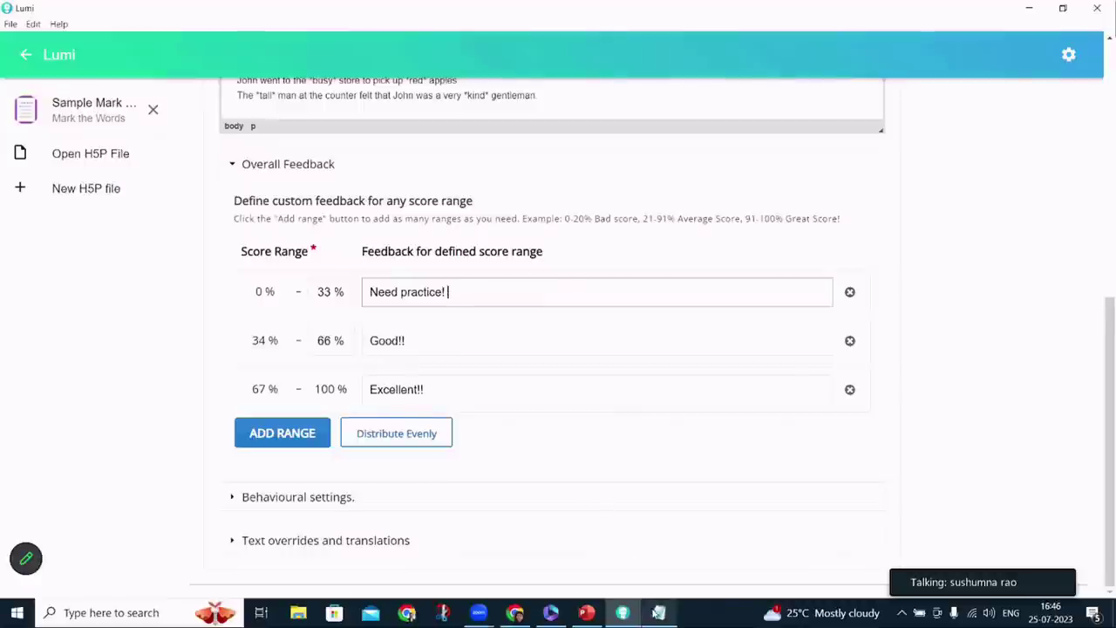
{"action": "left_click", "coordinate": [658, 612]}
{"action": "left_click_drag", "start_coordinate": [118, 192], "coordinate": [484, 192]}
{"action": "key", "text": "ctrl+c"}
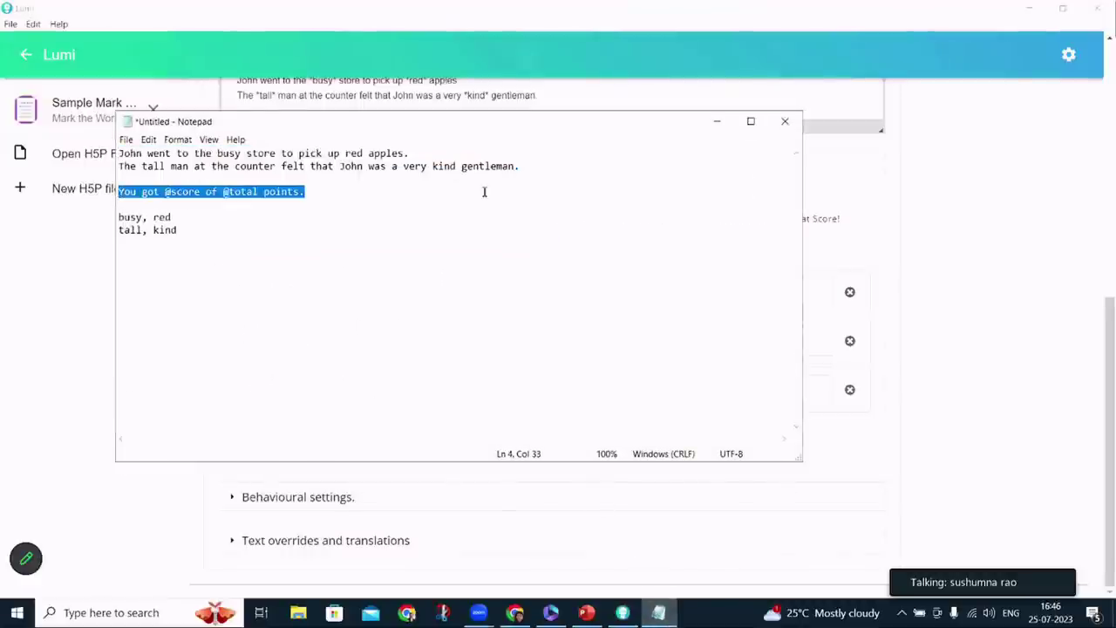
{"action": "left_click", "coordinate": [844, 263]}
{"action": "left_click", "coordinate": [521, 292]}
{"action": "key", "text": "ctrl+v"}
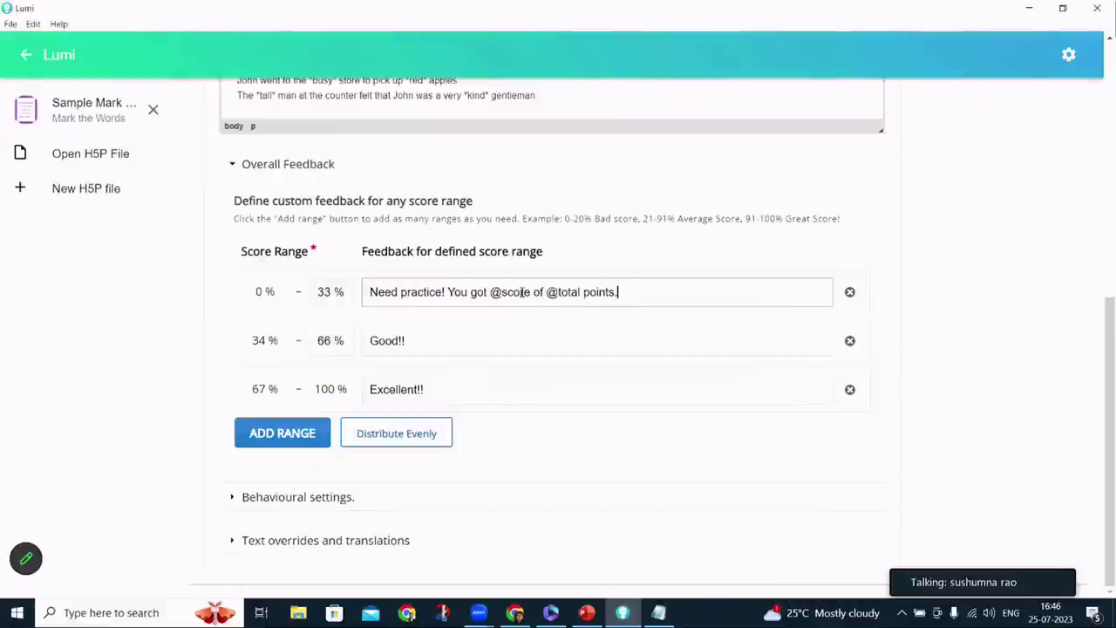
{"action": "left_click", "coordinate": [472, 342]}
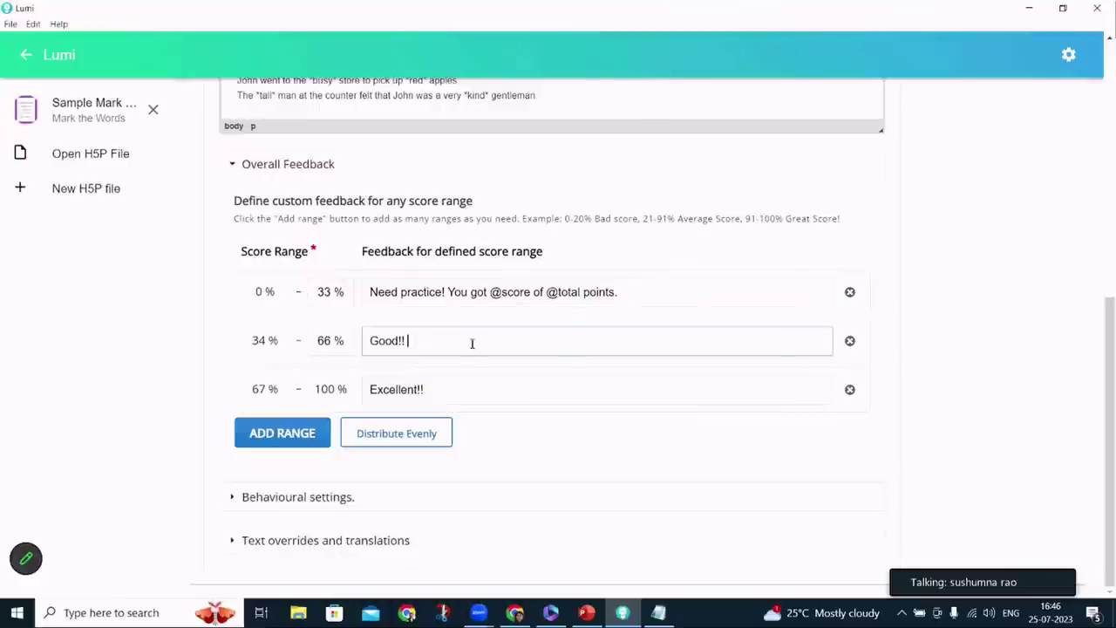
{"action": "key", "text": "ctrl+v"}
{"action": "left_click", "coordinate": [464, 392]}
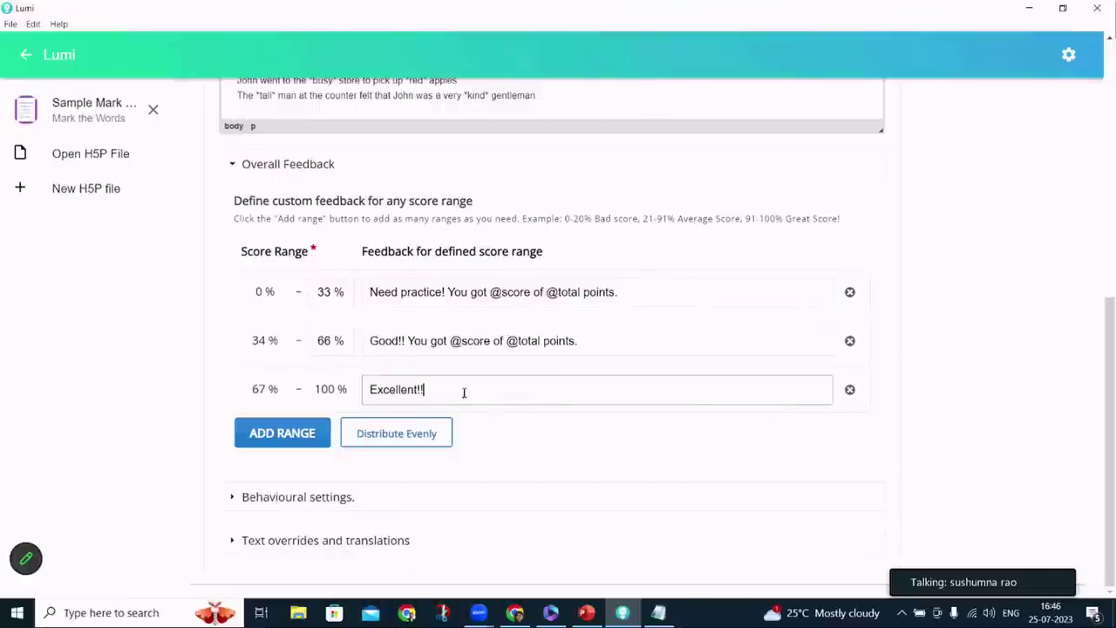
{"action": "key", "text": "ctrl+v"}
Preview, mark 'red' and check to get 'Need practice! You got 1 of 4 points.'
{"action": "scroll", "coordinate": [464, 391], "scroll_direction": "up", "scroll_amount": 15}
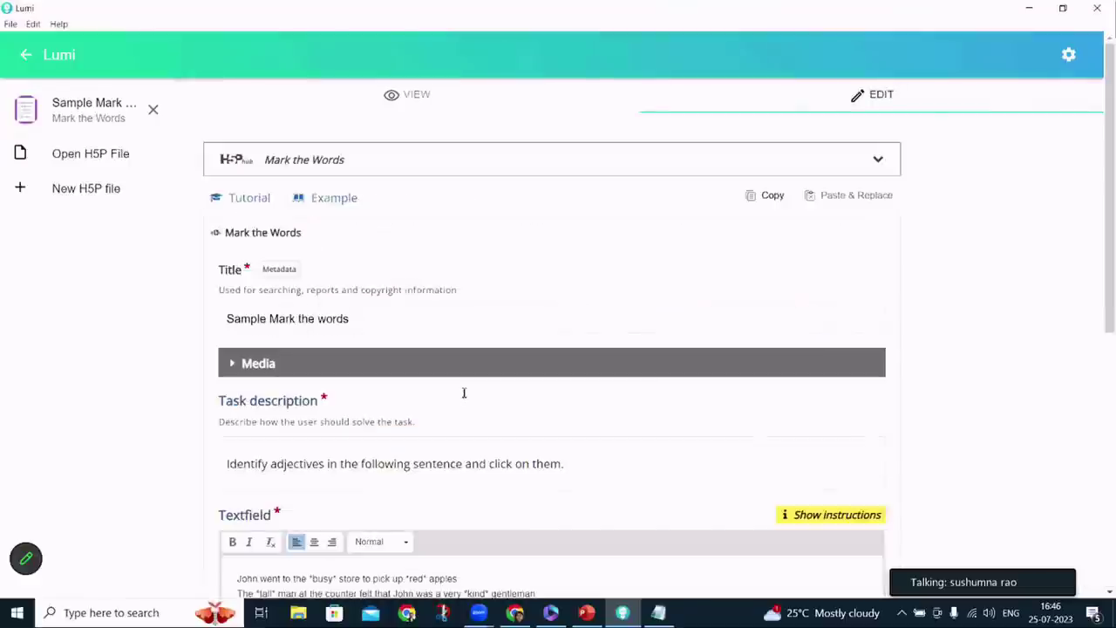
{"action": "left_click", "coordinate": [453, 115]}
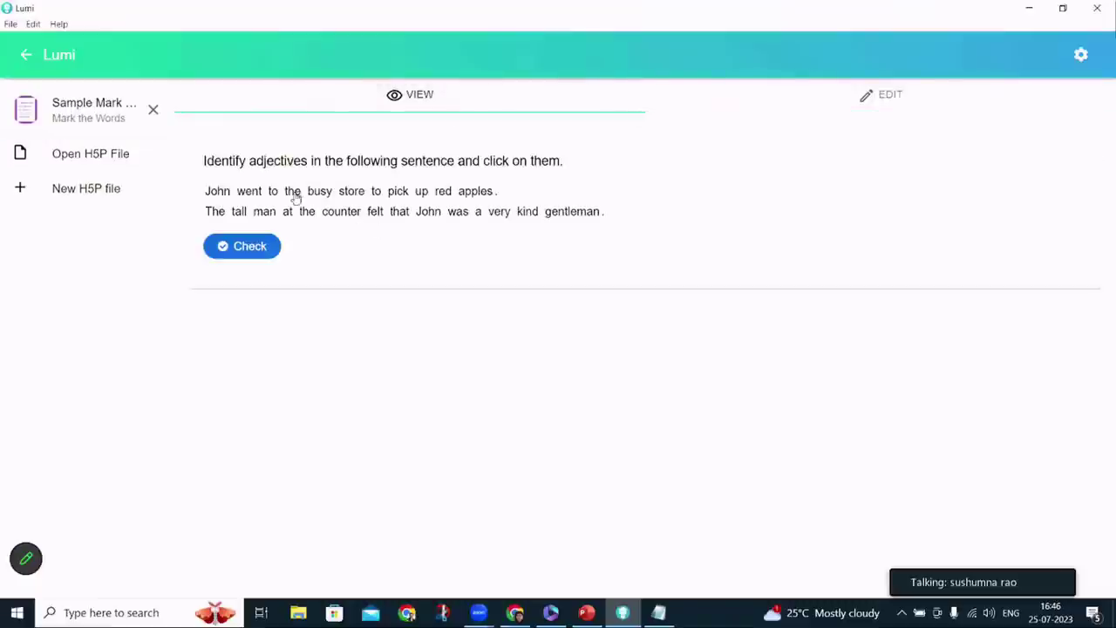
{"action": "left_click", "coordinate": [443, 193]}
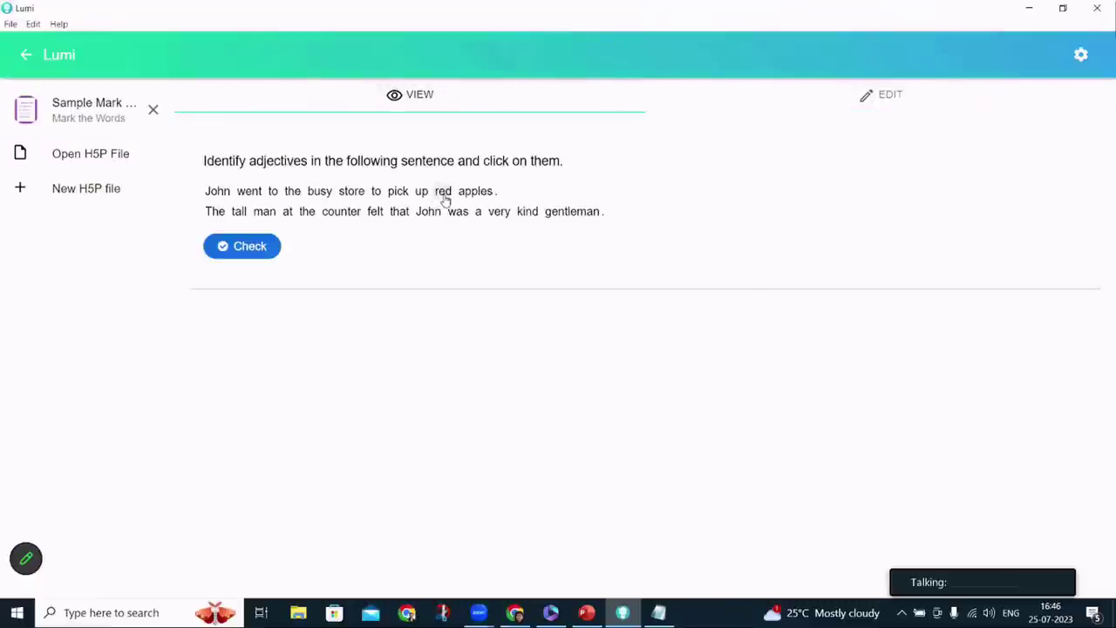
{"action": "left_click", "coordinate": [266, 249]}
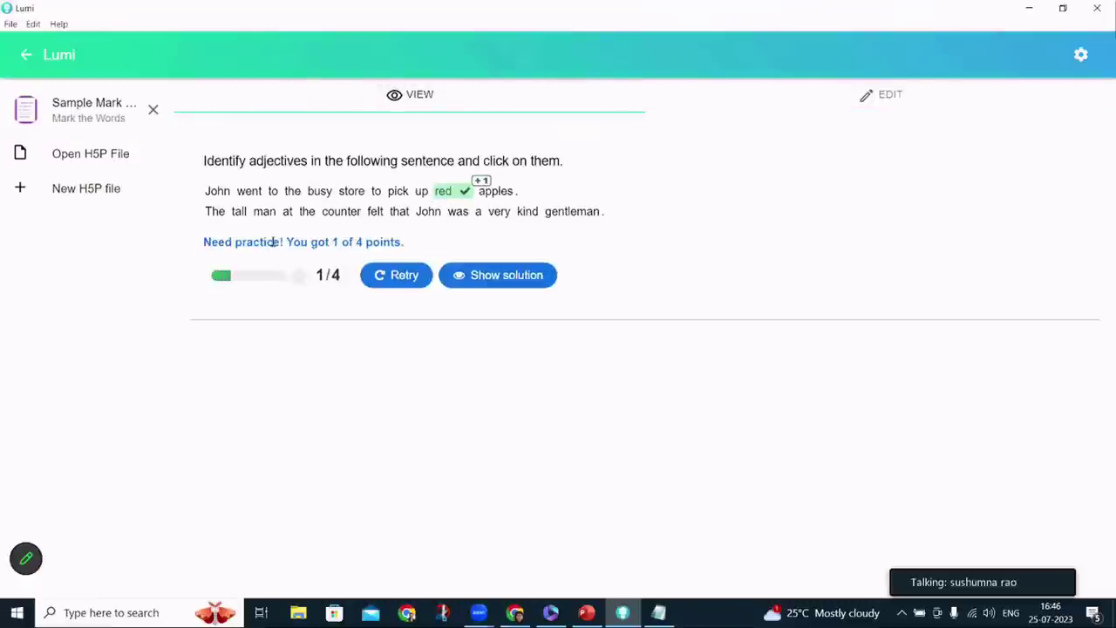
Review Behavioural settings, leaving Retry, Show solution and Show score points enabled
{"action": "left_click", "coordinate": [859, 100]}
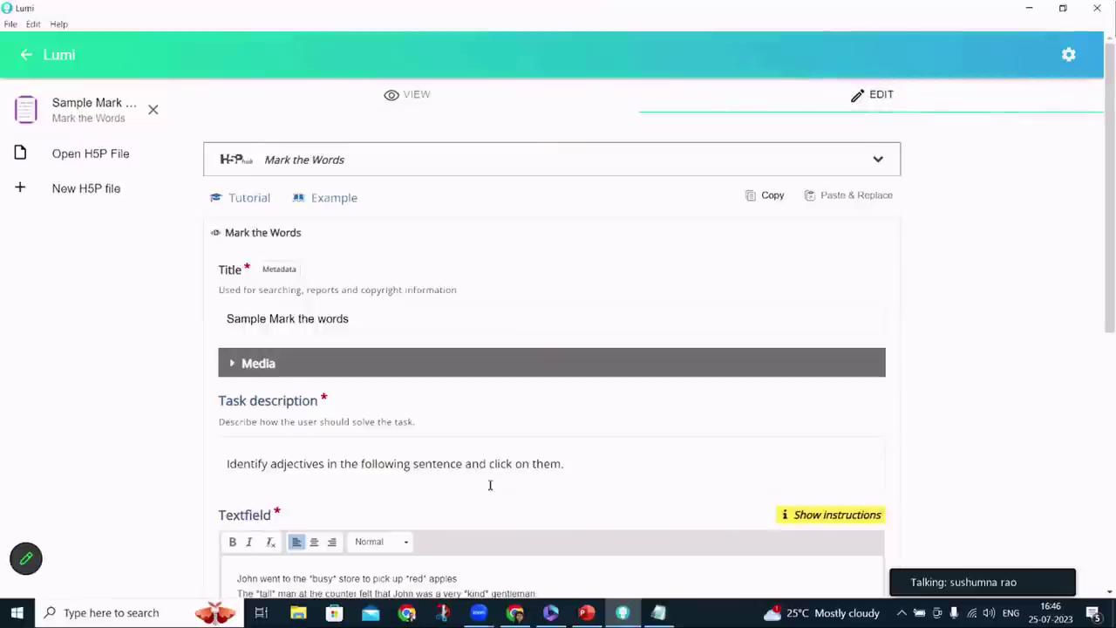
{"action": "scroll", "coordinate": [488, 486], "scroll_direction": "down", "scroll_amount": 6}
{"action": "left_click", "coordinate": [414, 504]}
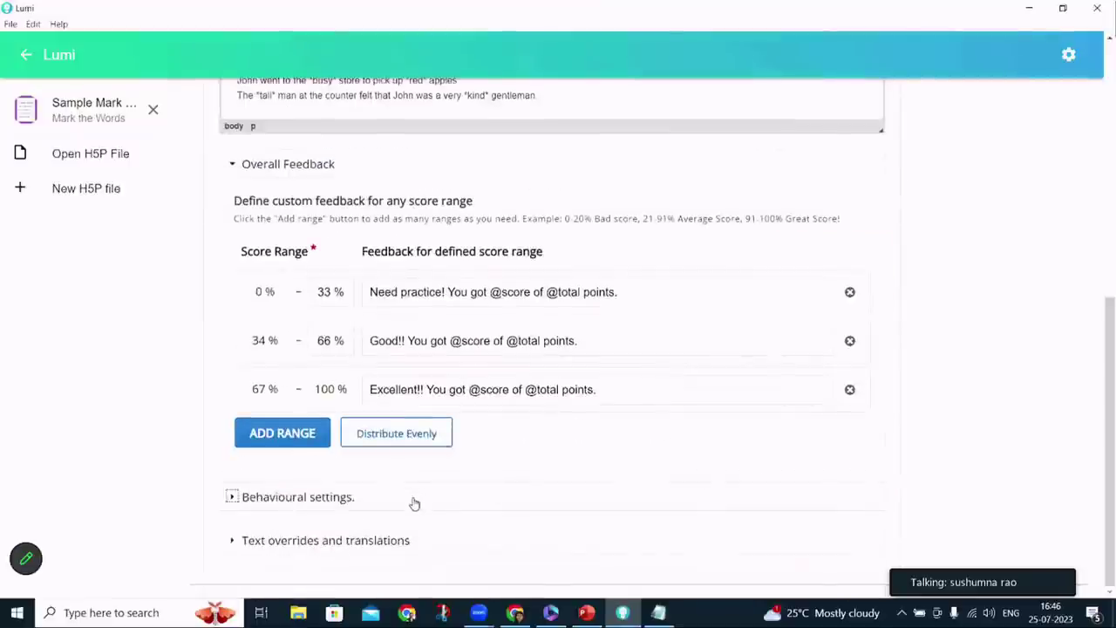
{"action": "scroll", "coordinate": [414, 504], "scroll_direction": "down", "scroll_amount": 2}
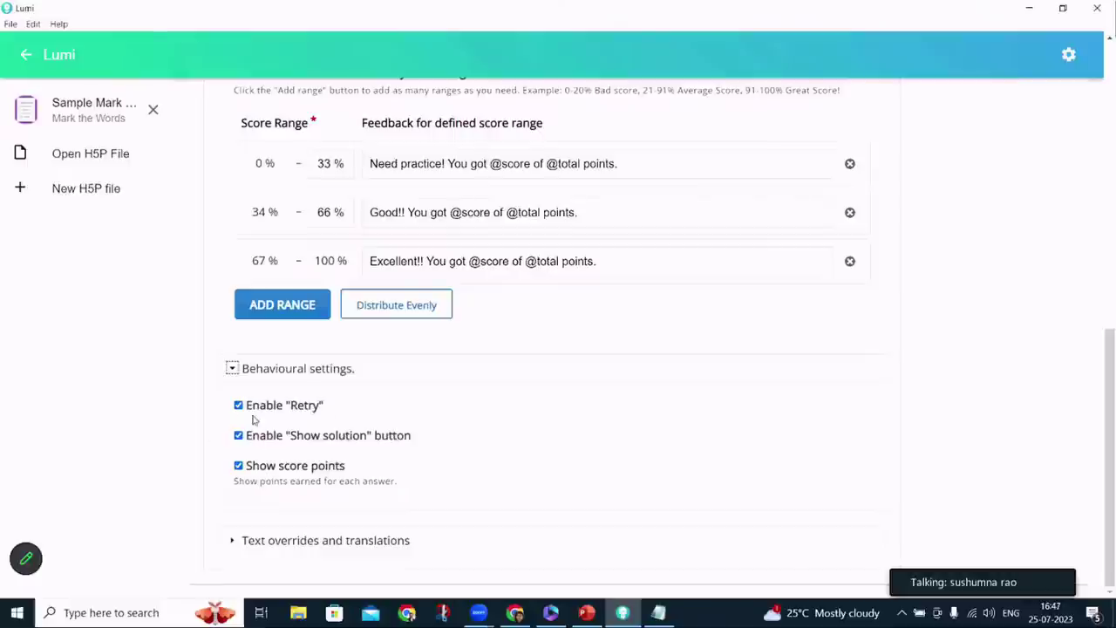
{"action": "scroll", "coordinate": [338, 436], "scroll_direction": "up", "scroll_amount": 15}
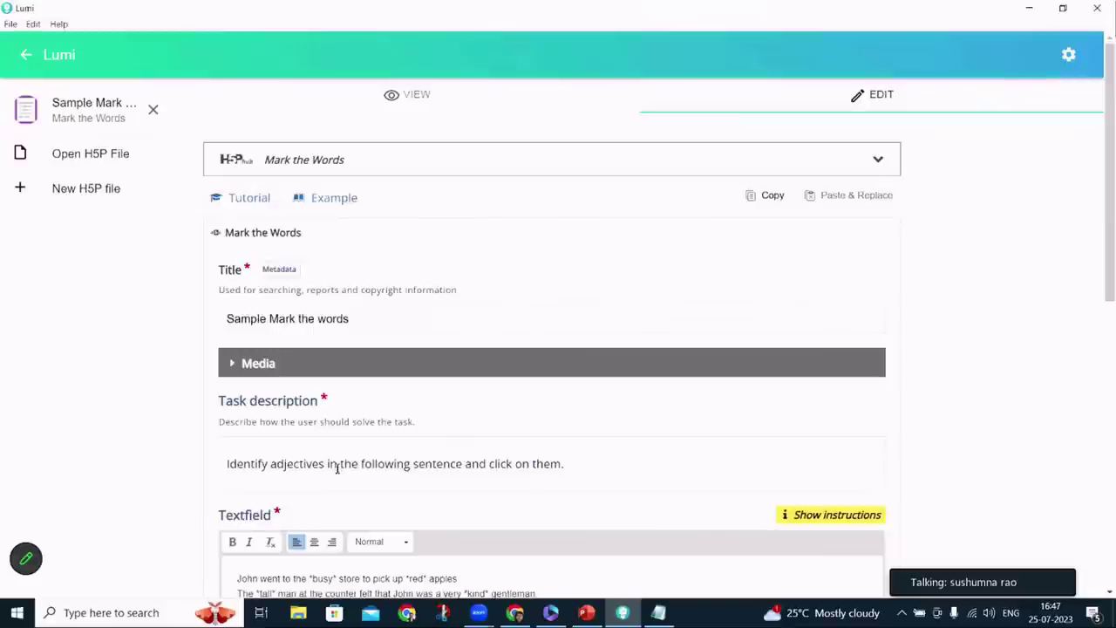
Save the activity as the H5P file 'Sample Mark the words' on the Desktop
{"action": "left_click", "coordinate": [10, 23]}
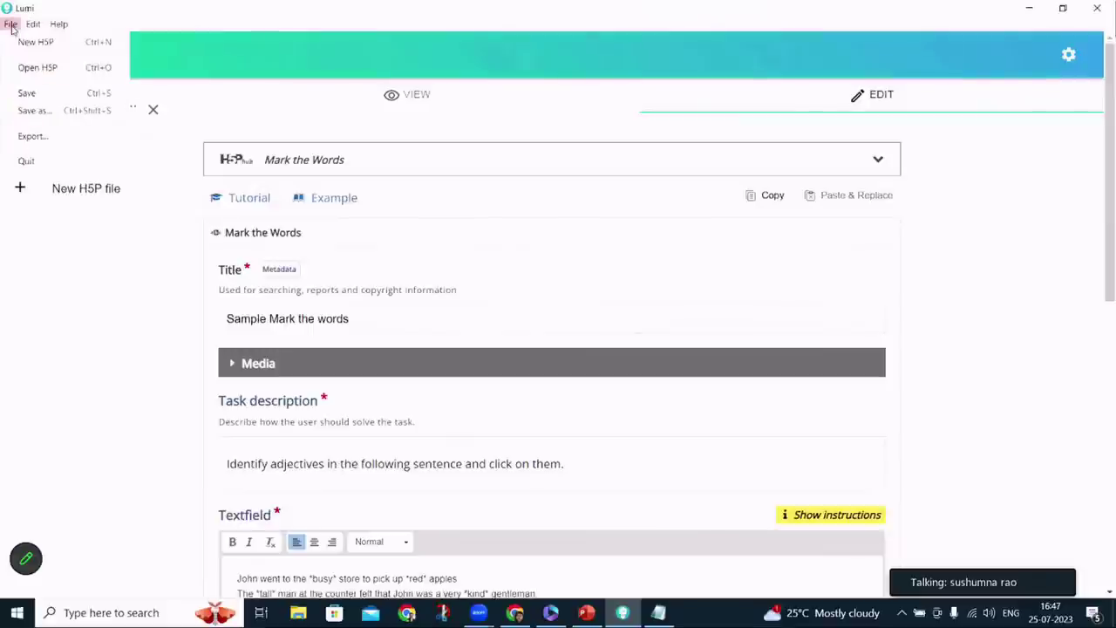
{"action": "left_click", "coordinate": [39, 112]}
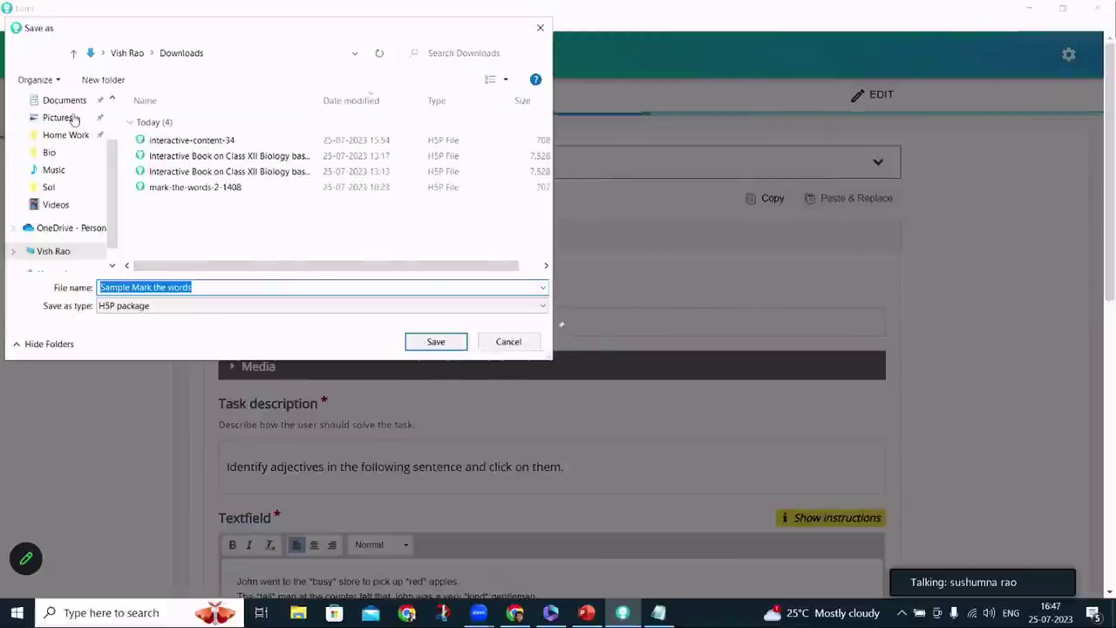
{"action": "scroll", "coordinate": [113, 194], "scroll_direction": "up", "scroll_amount": 2}
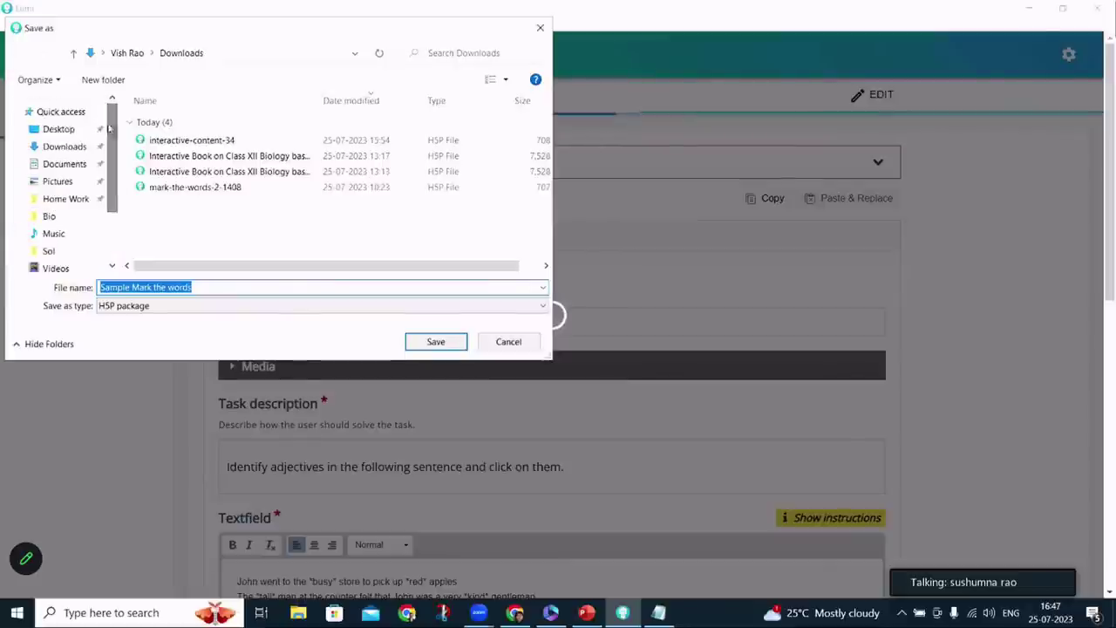
{"action": "left_click", "coordinate": [70, 131]}
{"action": "left_click", "coordinate": [435, 342]}
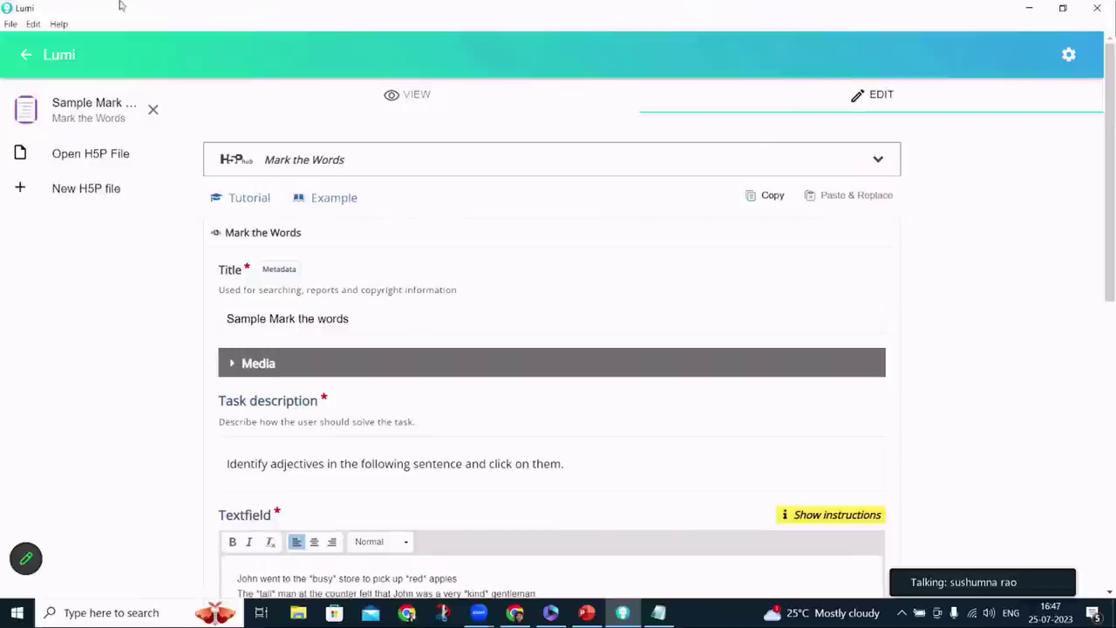
{"action": "left_click", "coordinate": [13, 26]}
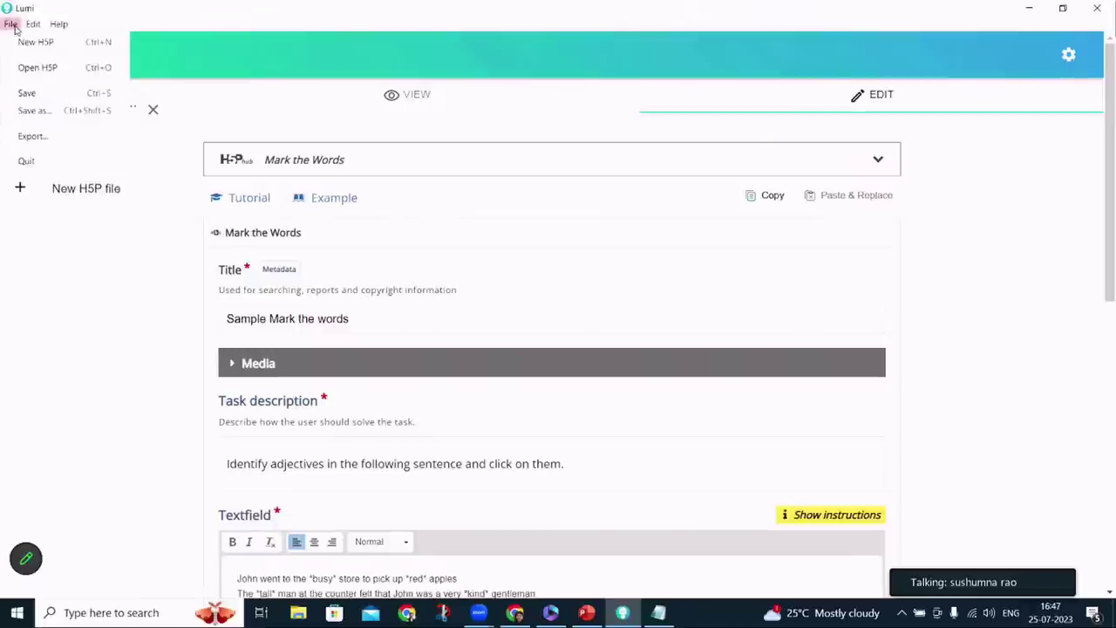
Export 'Sample Mark the words' as all-in-one HTML to the Desktop with Include reporter on
{"action": "left_click", "coordinate": [34, 137]}
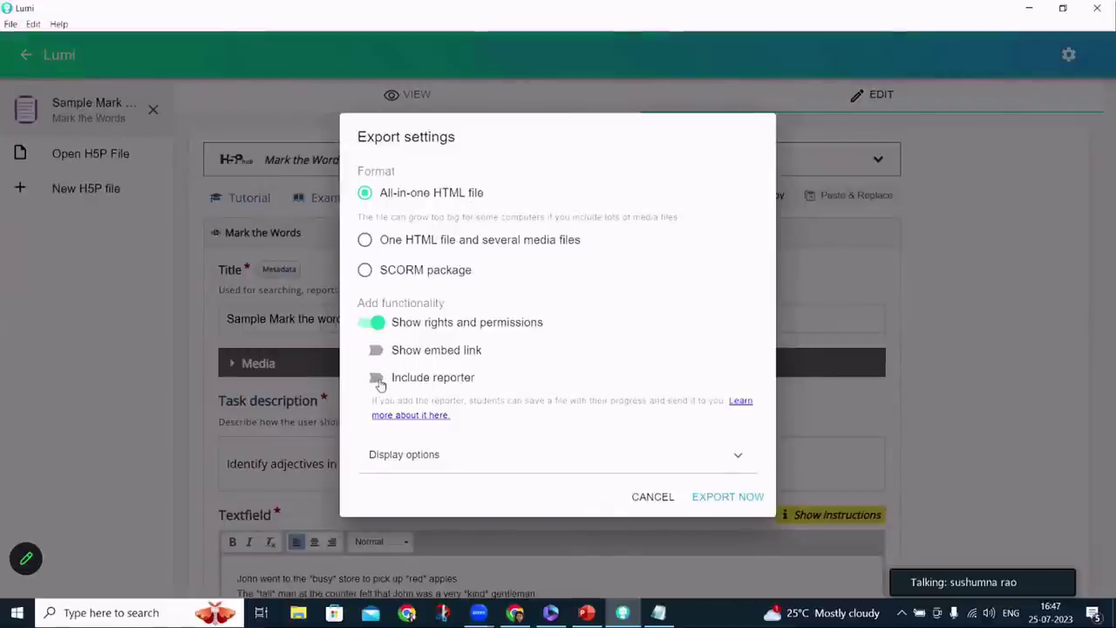
{"action": "left_click", "coordinate": [378, 380]}
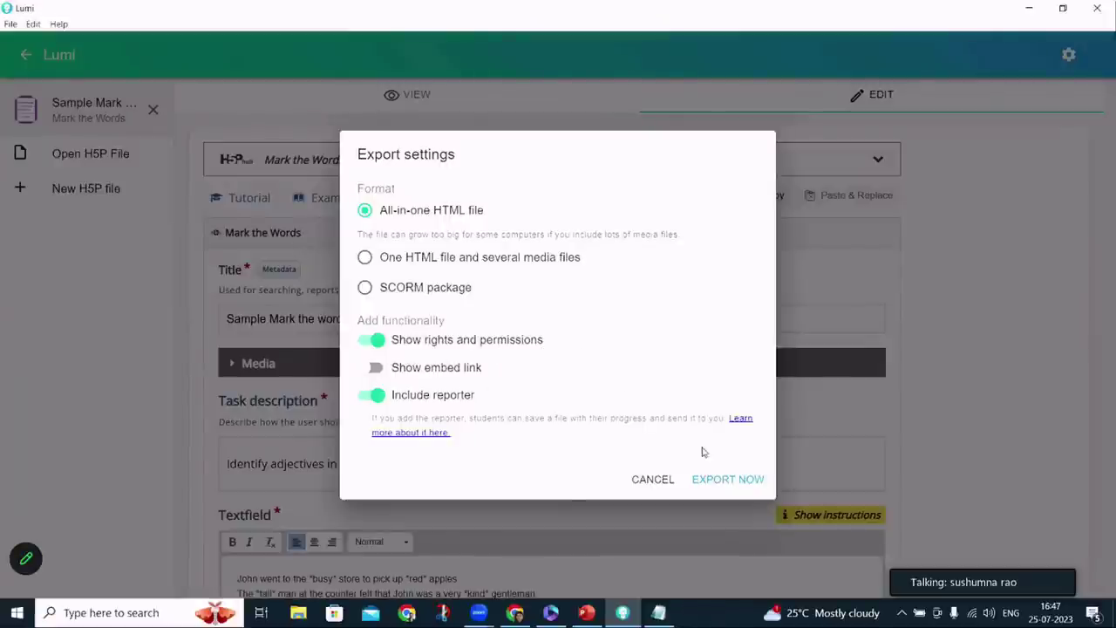
{"action": "left_click", "coordinate": [724, 488]}
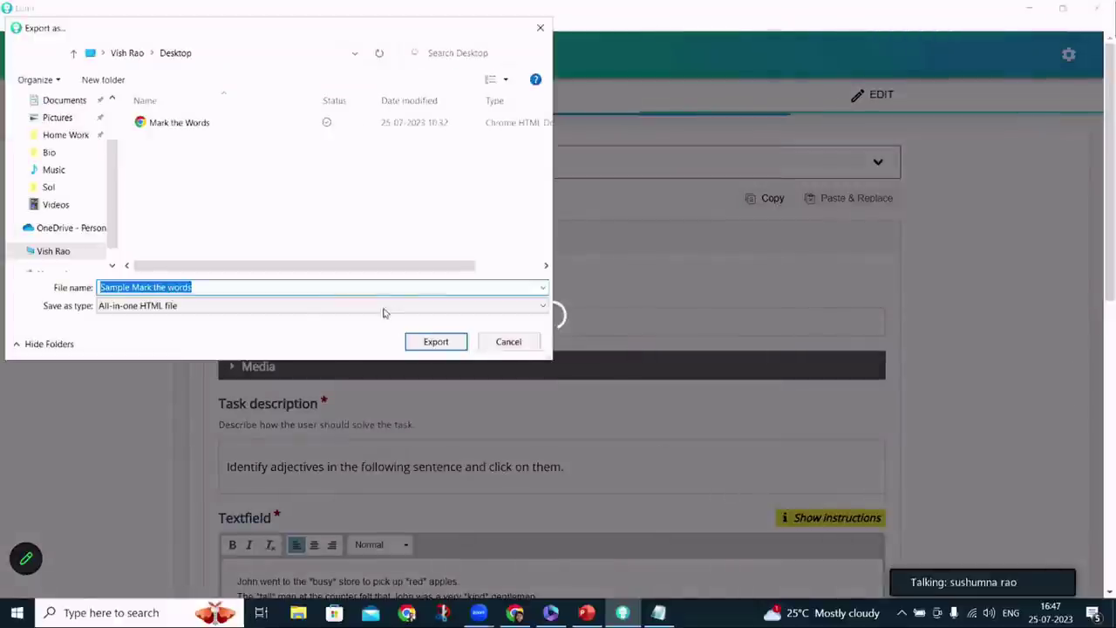
{"action": "left_click", "coordinate": [443, 341]}
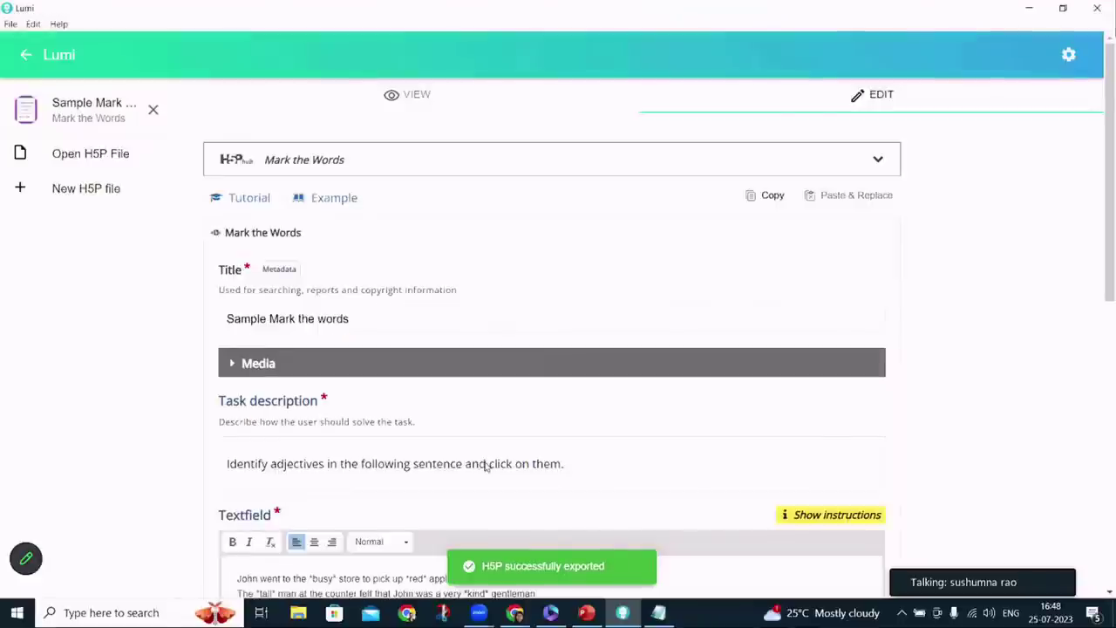
{"action": "key", "text": "super+d"}
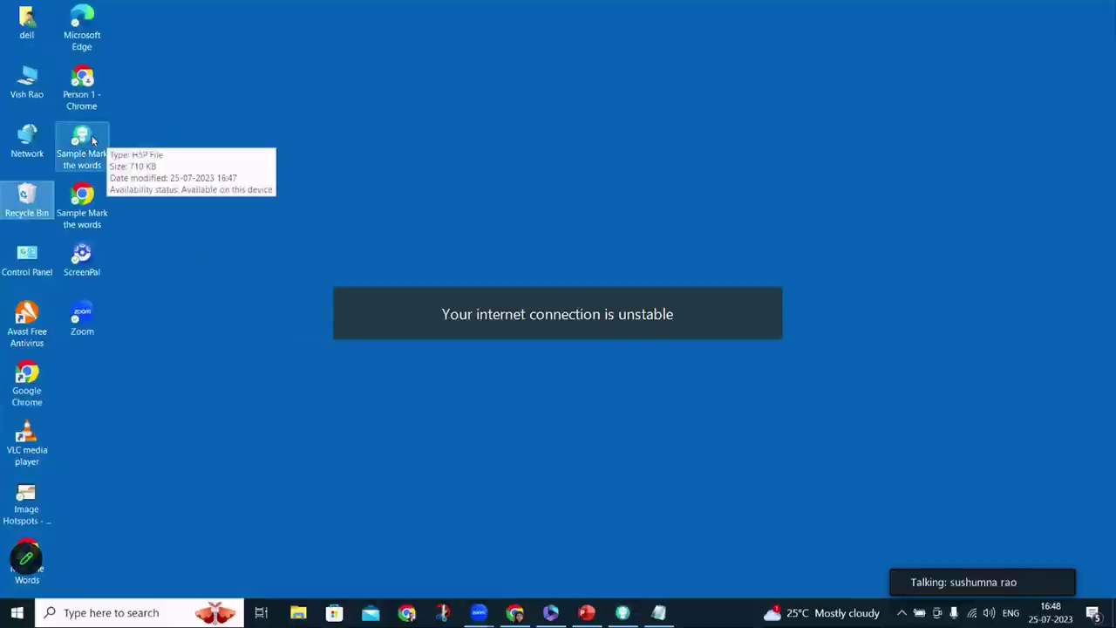
Open the Sample Mark the words export in Chrome and confirm the name to download its progress file
{"action": "double_click", "coordinate": [82, 201]}
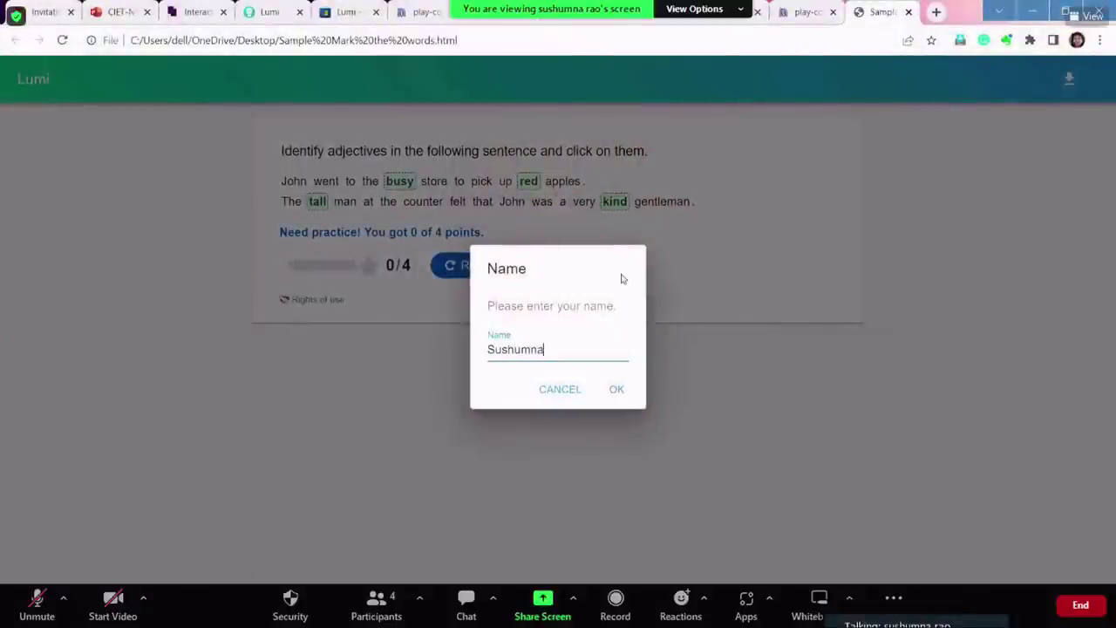
{"action": "left_click", "coordinate": [616, 390]}
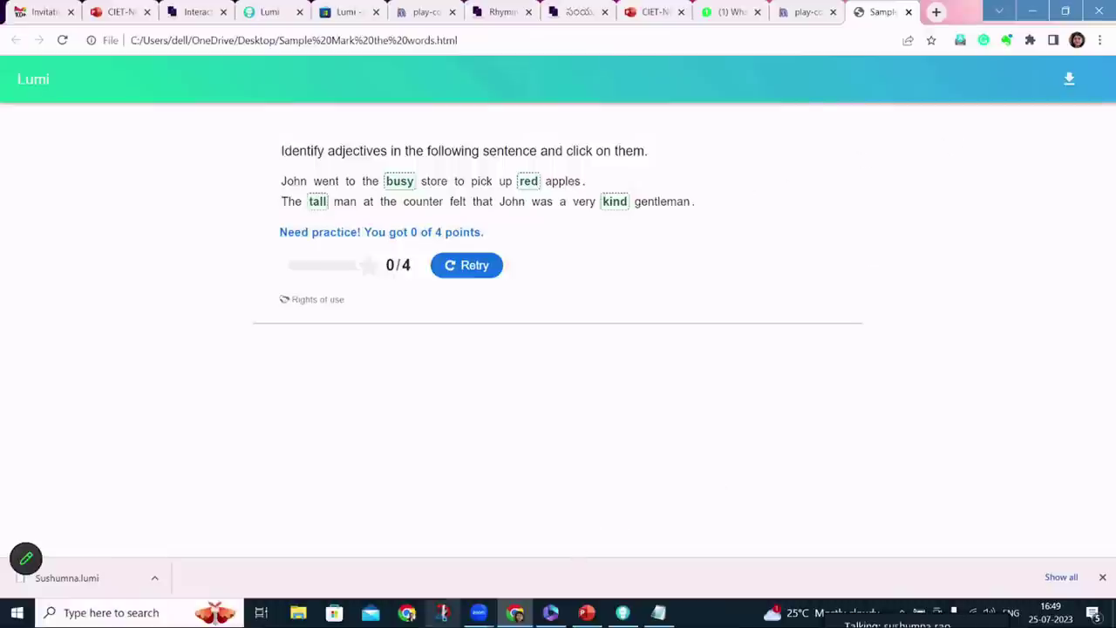
{"action": "left_click", "coordinate": [586, 617]}
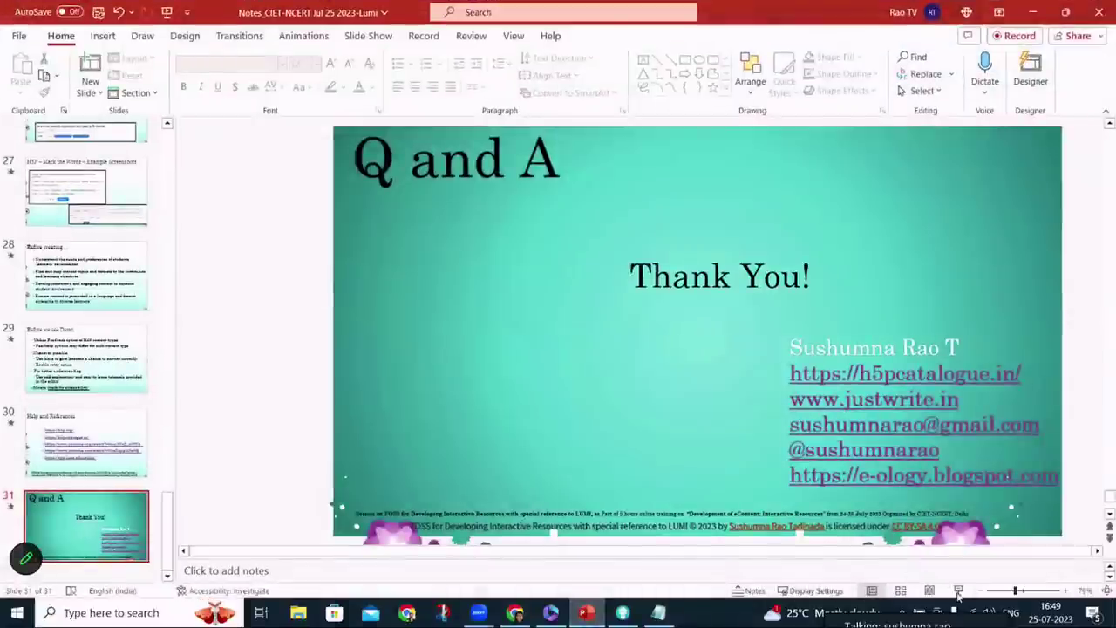
{"action": "key", "text": "shift+F5"}
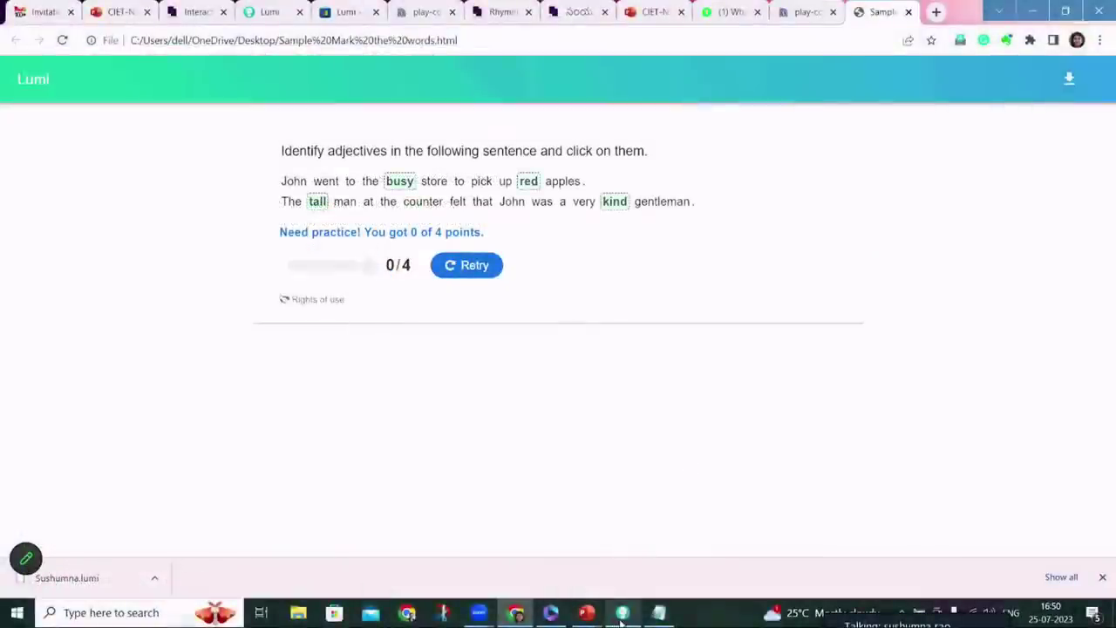
{"action": "mouse_move", "coordinate": [481, 585]}
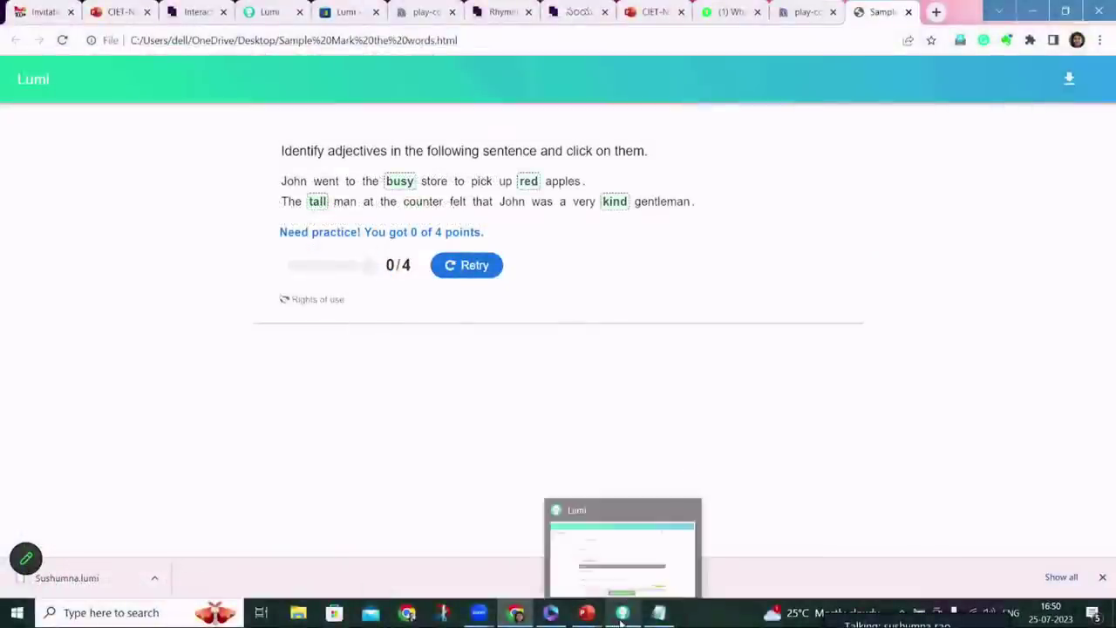
Start a new Lumi export with the reporter switched off and display options expanded
{"action": "left_click", "coordinate": [621, 616]}
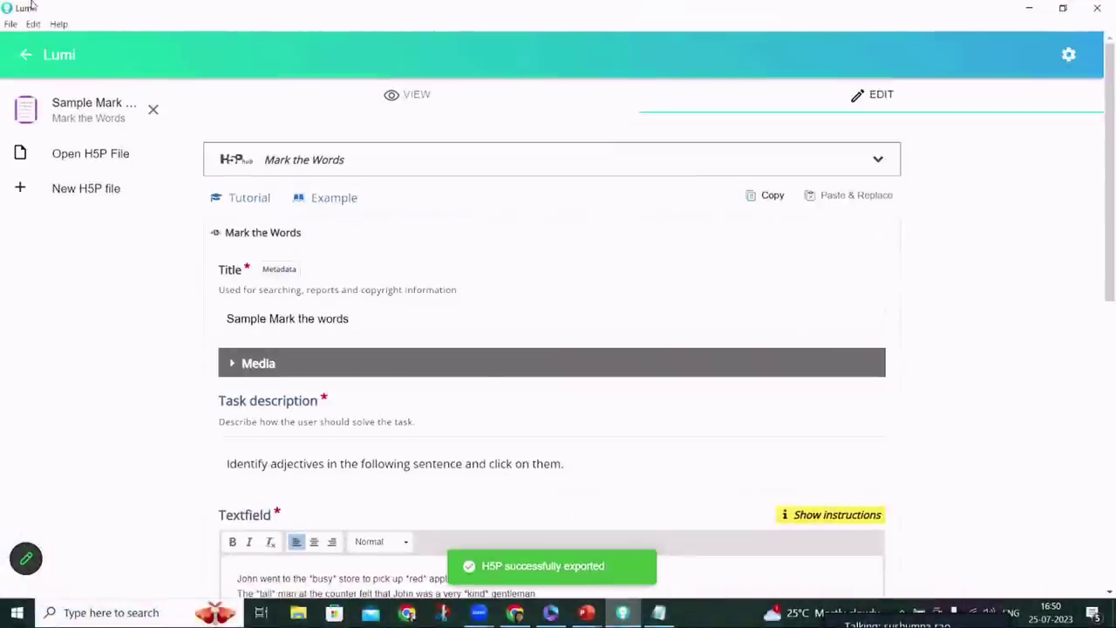
{"action": "left_click", "coordinate": [9, 24]}
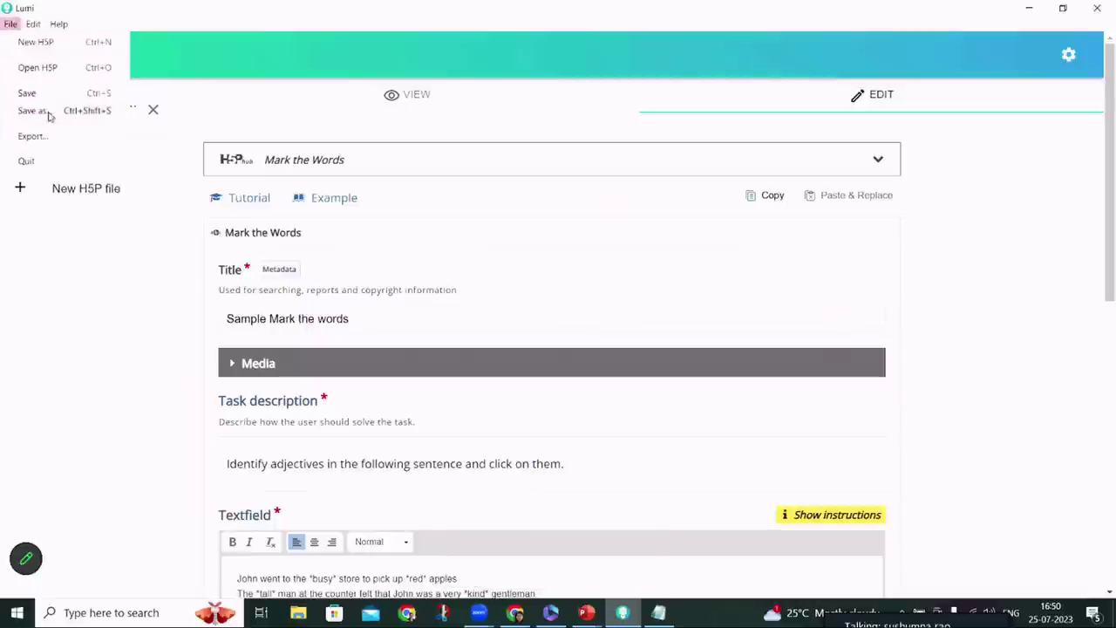
{"action": "left_click", "coordinate": [31, 137]}
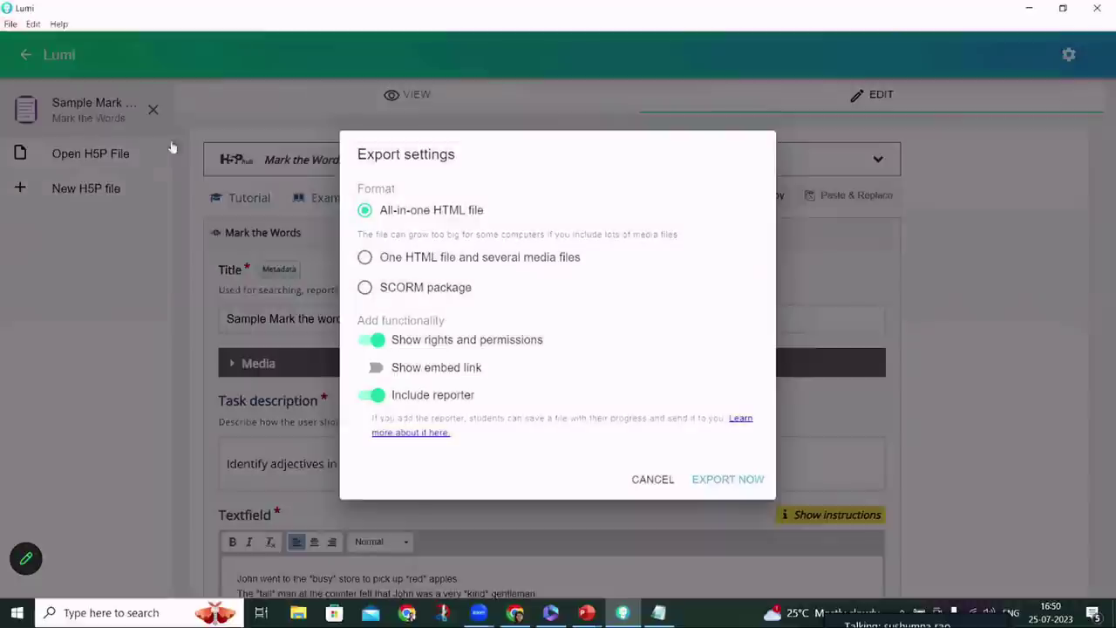
{"action": "left_click", "coordinate": [376, 396]}
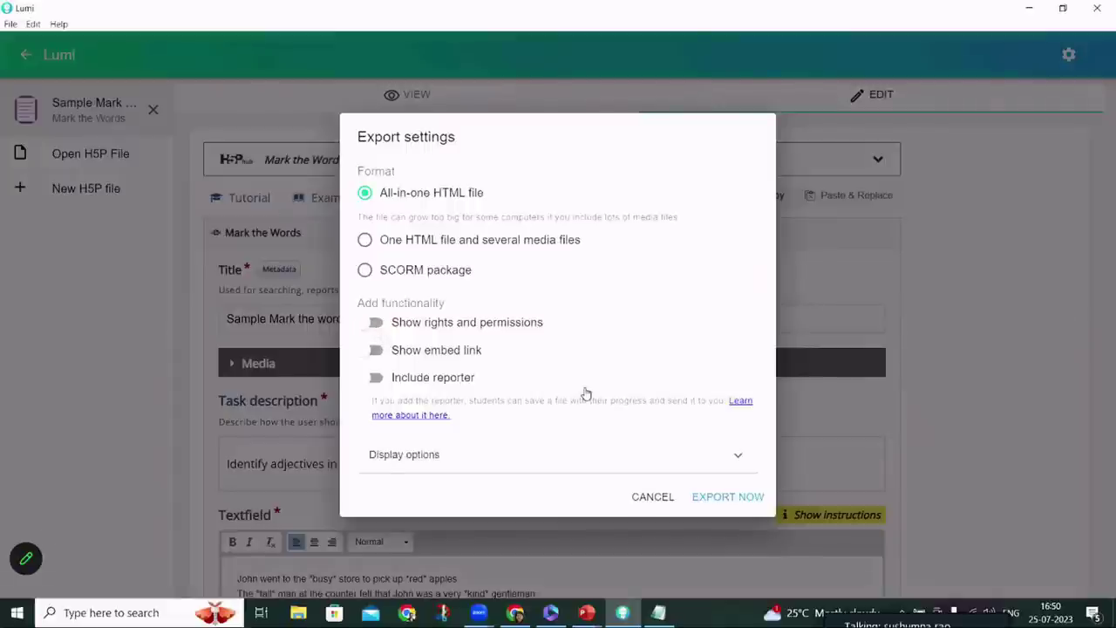
{"action": "left_click", "coordinate": [609, 455]}
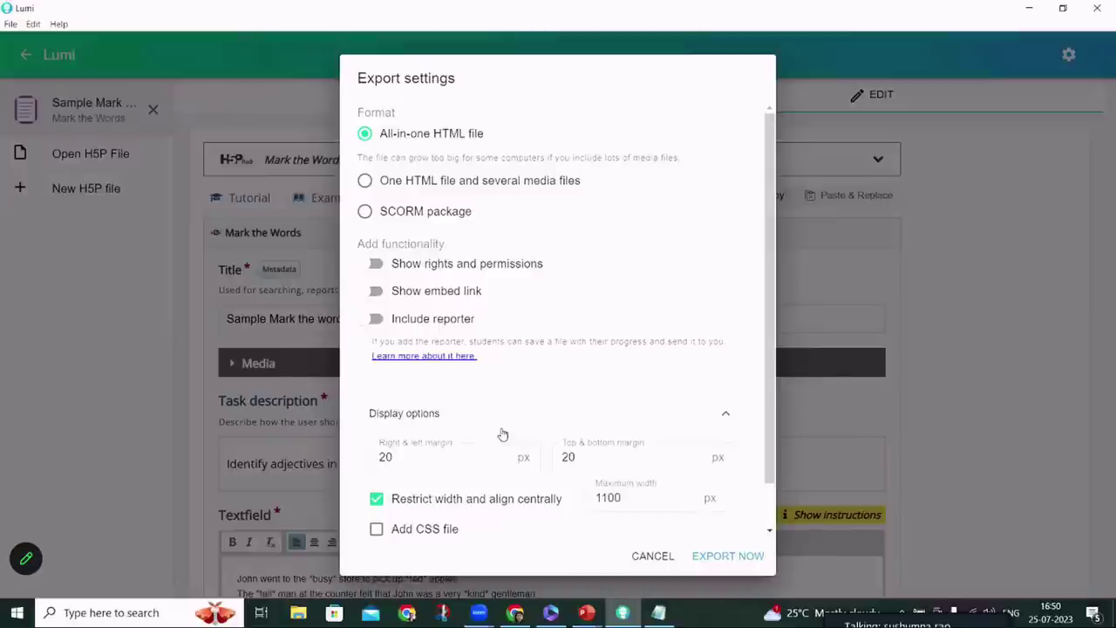
Export the all-in-one HTML file as 'Sample Mark the words 2'
{"action": "left_click", "coordinate": [716, 557]}
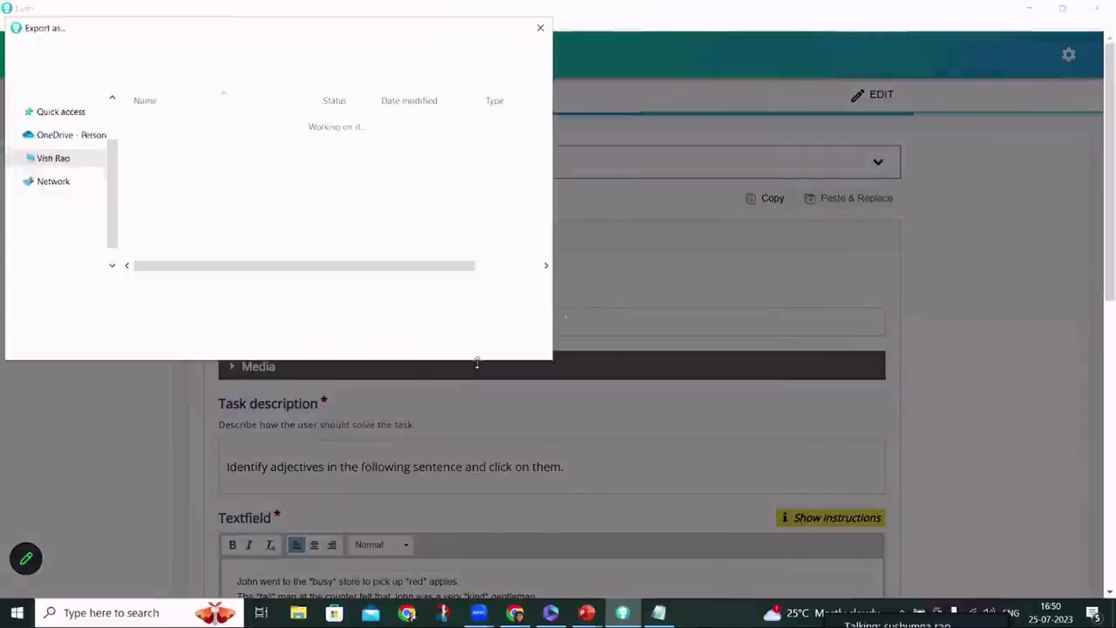
{"action": "left_click", "coordinate": [214, 288]}
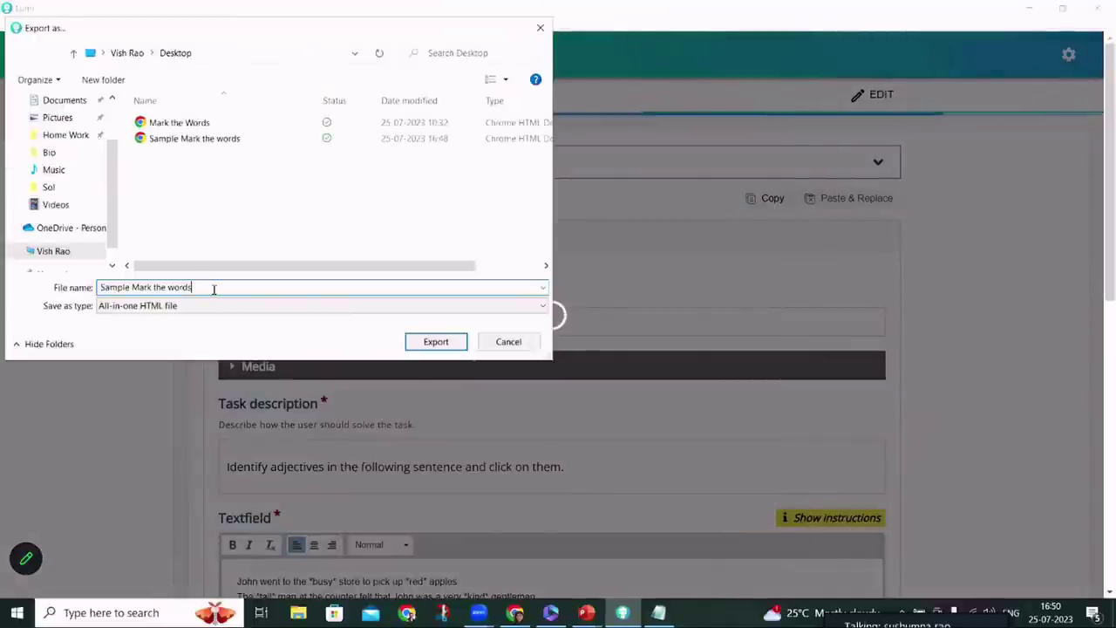
{"action": "type", "text": "2"}
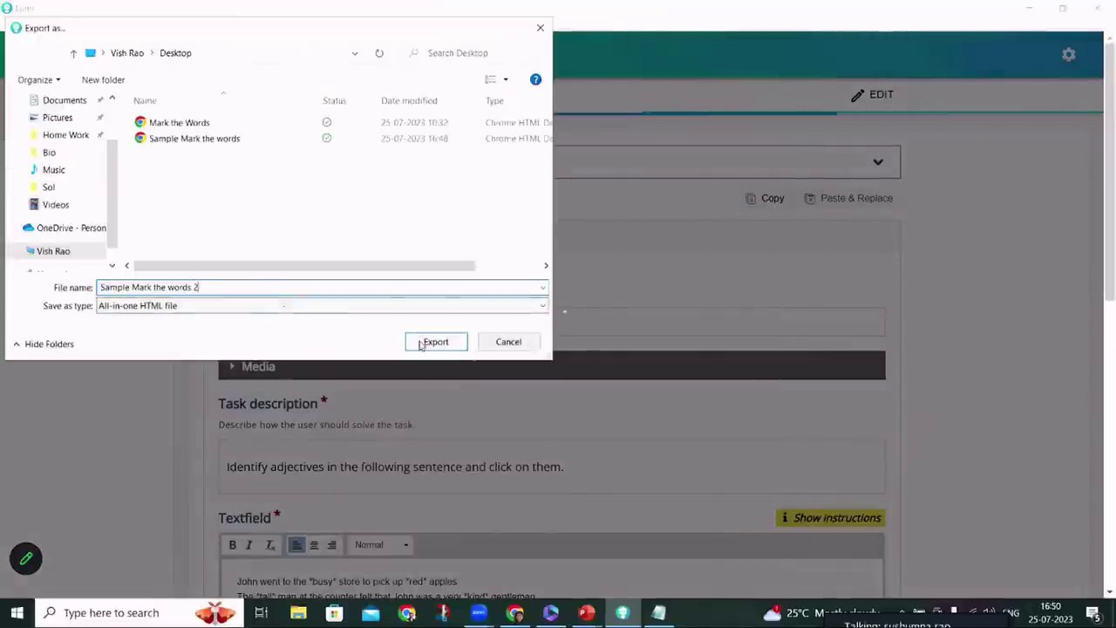
{"action": "left_click", "coordinate": [424, 344]}
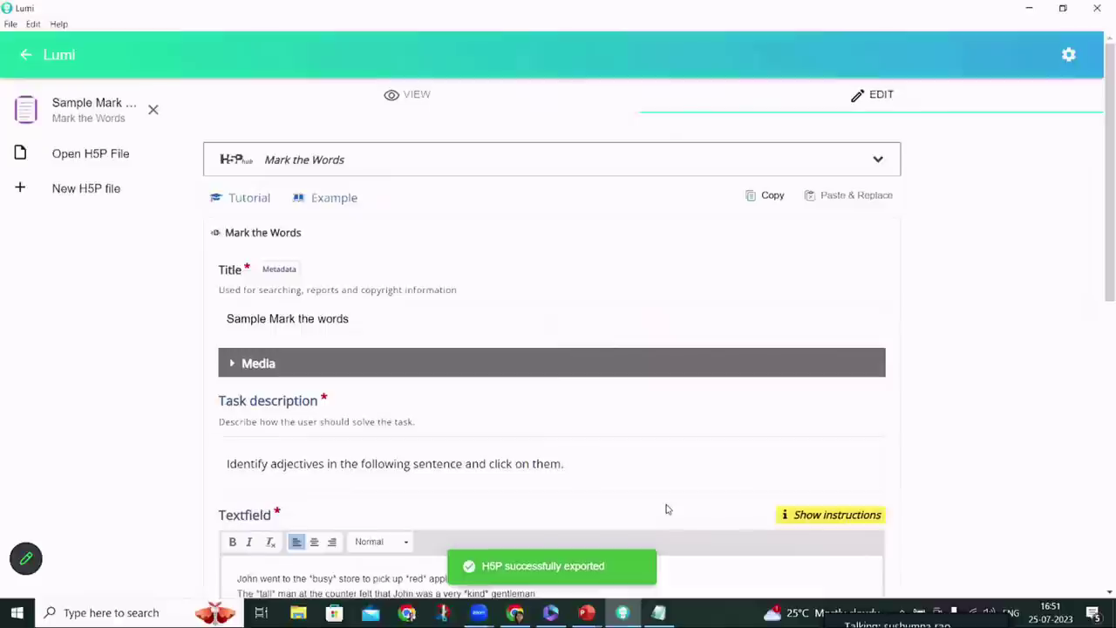
Open Sample Mark the words 2 in Chrome from the desktop, then switch to the Rhymes catalogue tab
{"action": "key", "text": "super+d"}
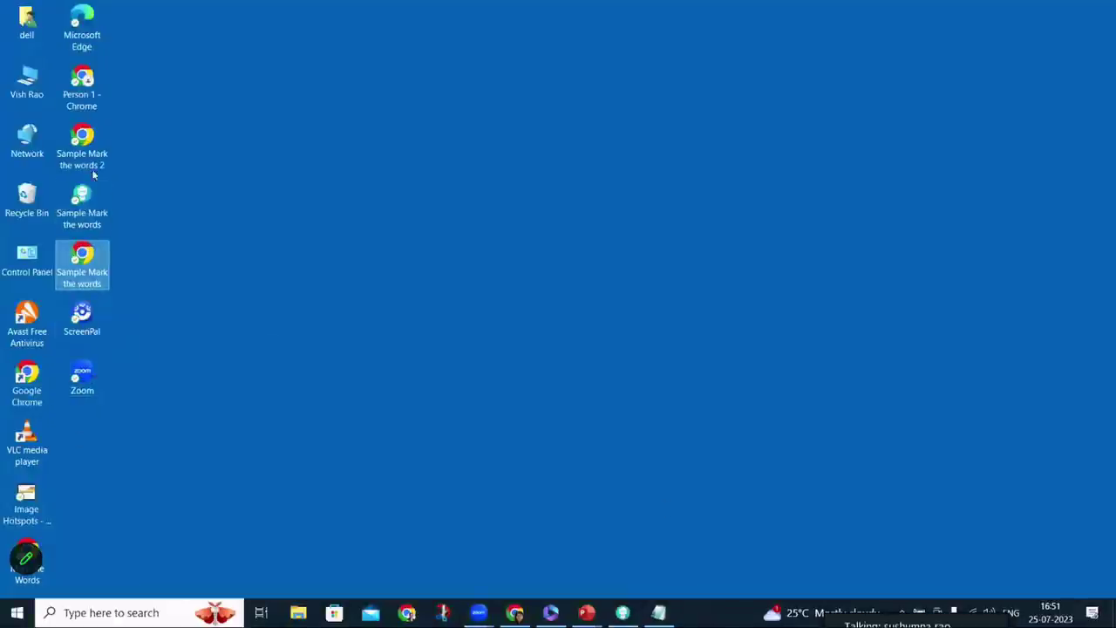
{"action": "left_click", "coordinate": [84, 162]}
{"action": "double_click", "coordinate": [84, 162]}
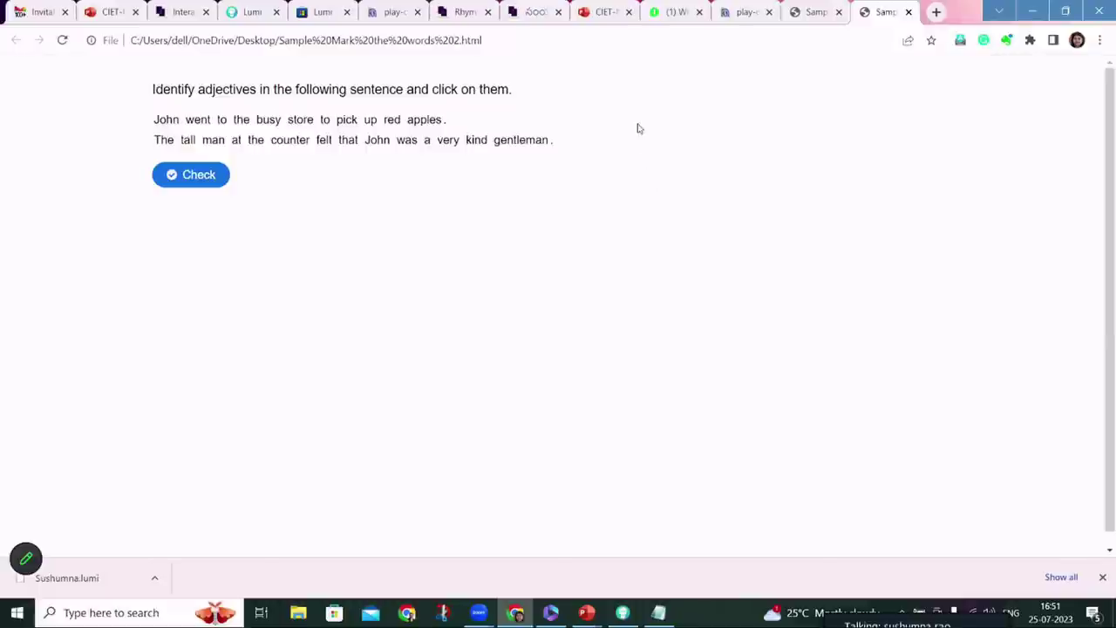
{"action": "left_click", "coordinate": [460, 14]}
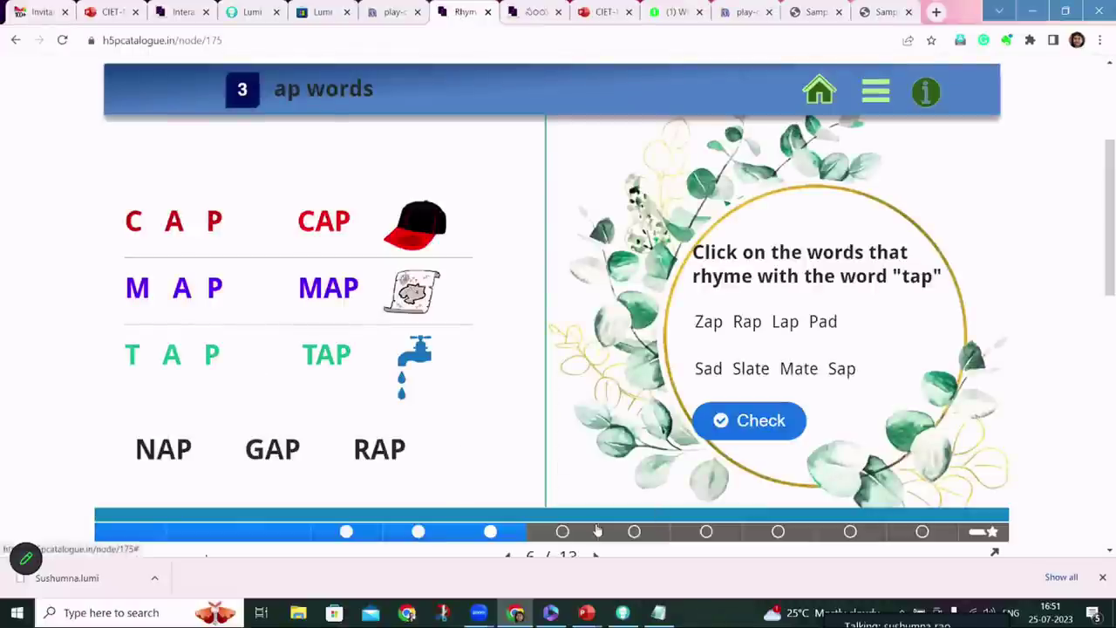
Go to slide 7 (ot words) of the rhyming presentation and show its Reuse options
{"action": "left_click", "coordinate": [557, 531]}
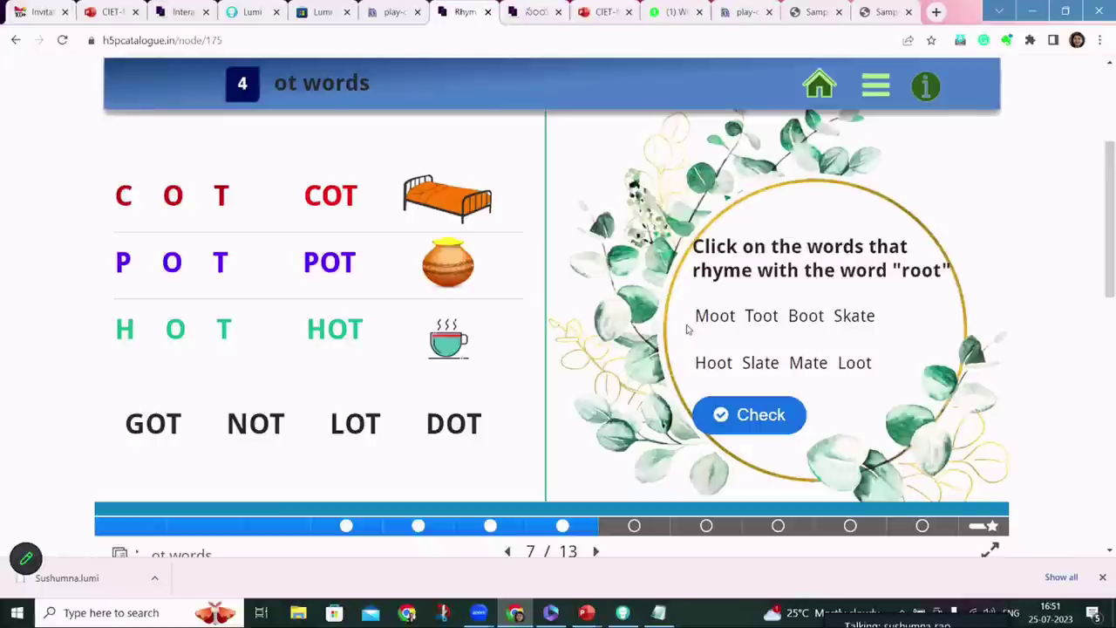
{"action": "scroll", "coordinate": [686, 330], "scroll_direction": "down", "scroll_amount": 5}
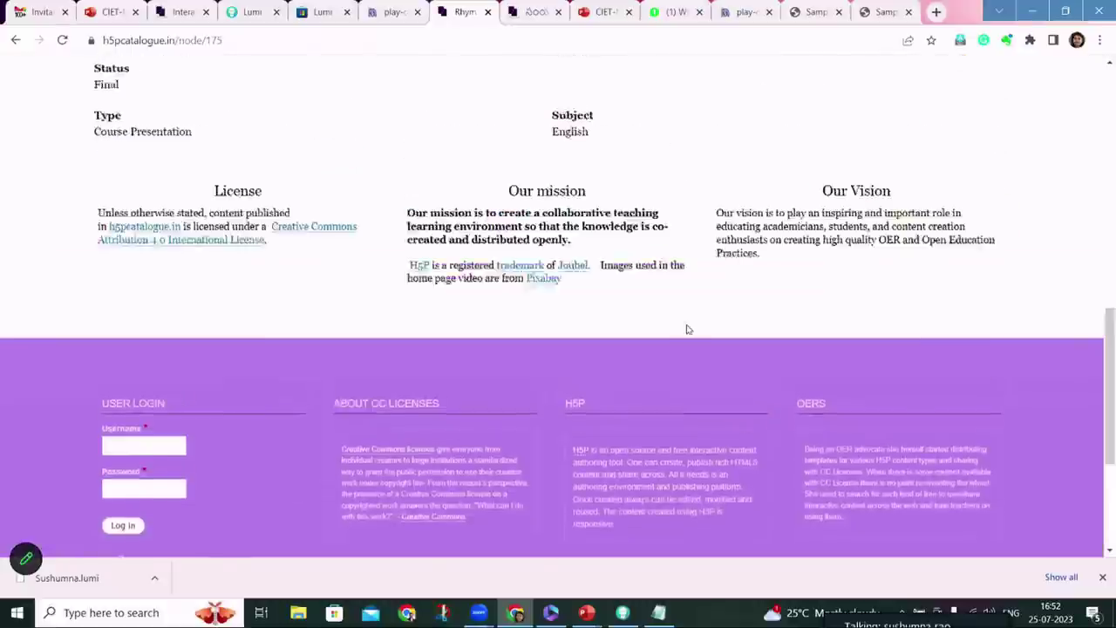
{"action": "scroll", "coordinate": [686, 330], "scroll_direction": "up", "scroll_amount": 3}
{"action": "scroll", "coordinate": [686, 330], "scroll_direction": "up", "scroll_amount": 3}
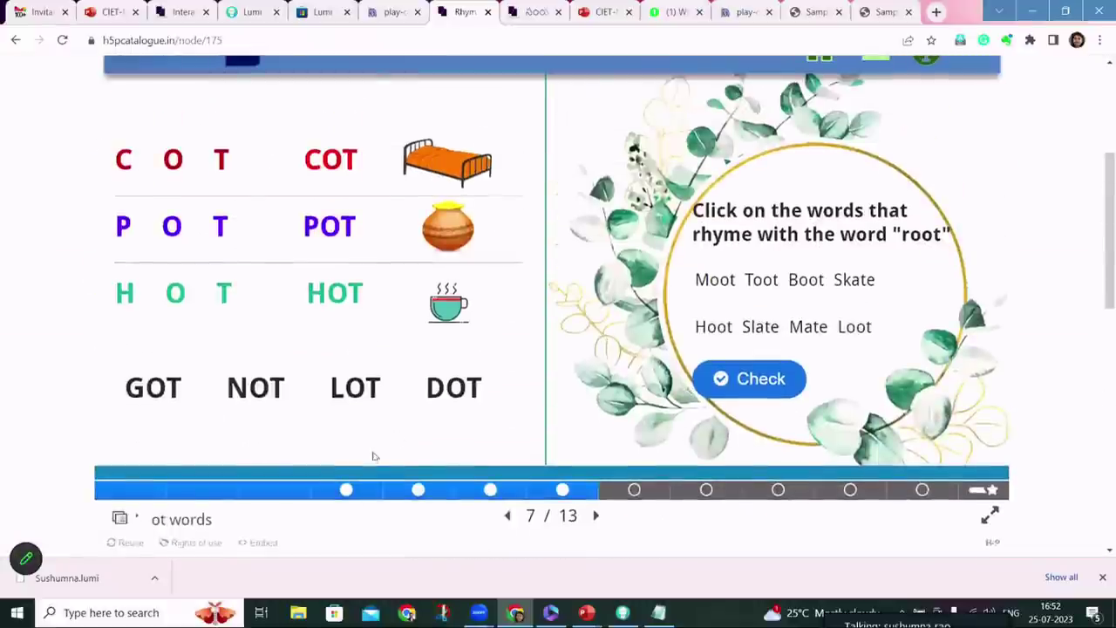
{"action": "left_click", "coordinate": [131, 543]}
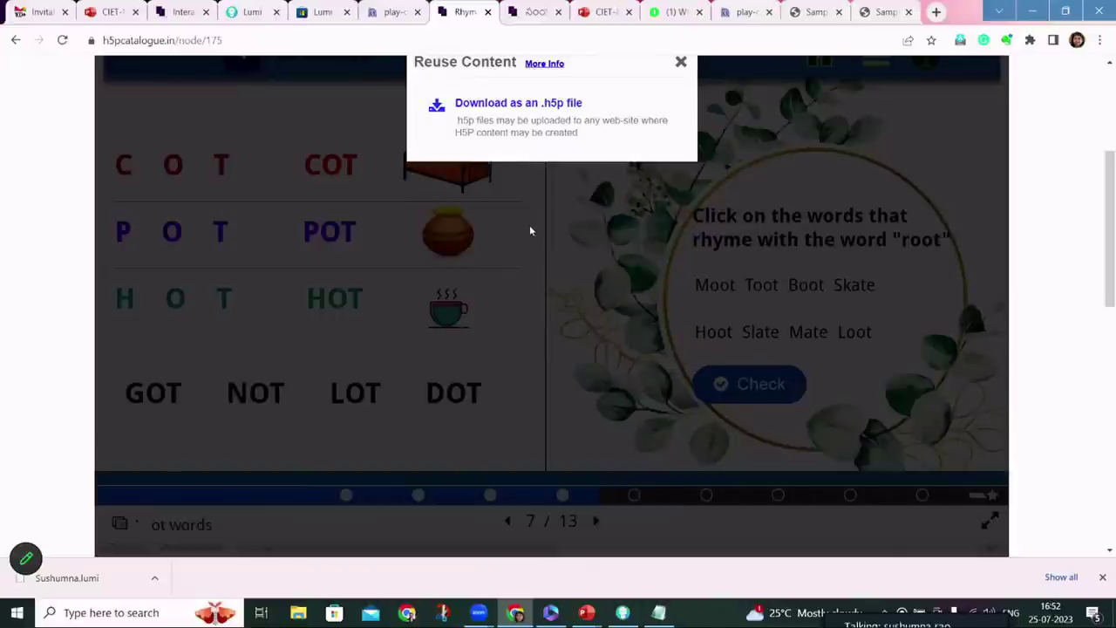
Return to the first Sample Mark the words export and start saving its progress
{"action": "left_click", "coordinate": [623, 613]}
{"action": "left_click", "coordinate": [624, 613]}
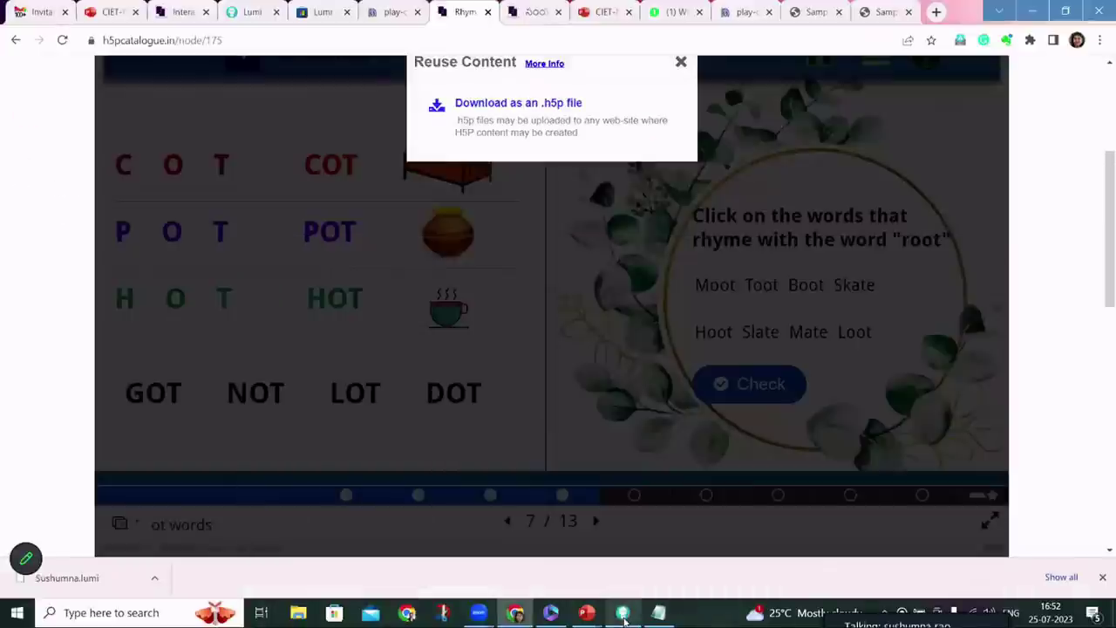
{"action": "left_click", "coordinate": [813, 11]}
{"action": "left_click", "coordinate": [1069, 80]}
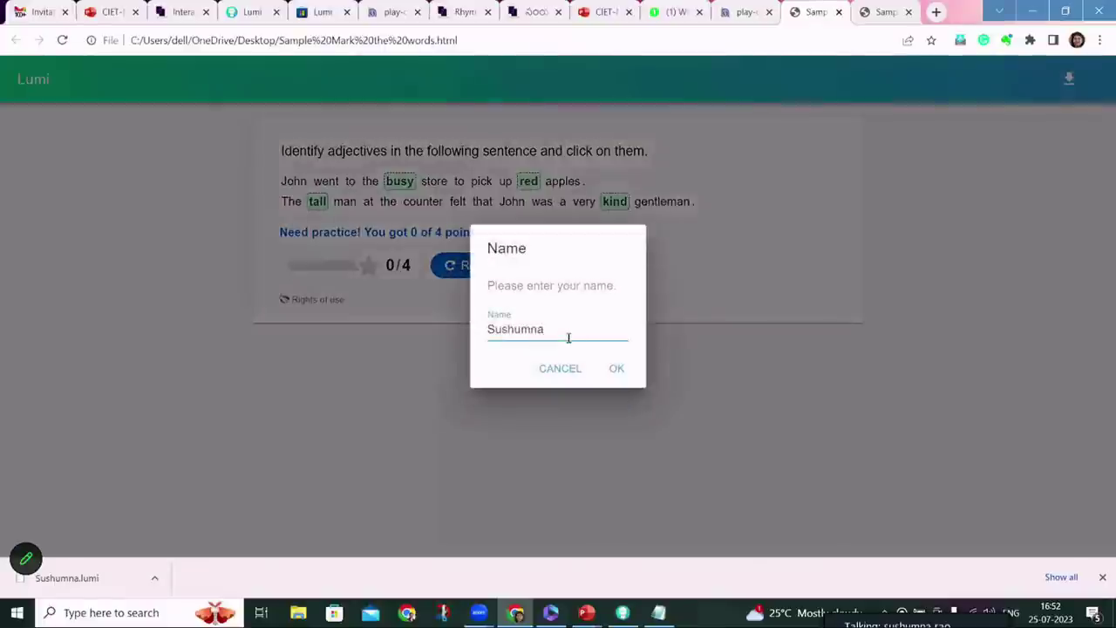